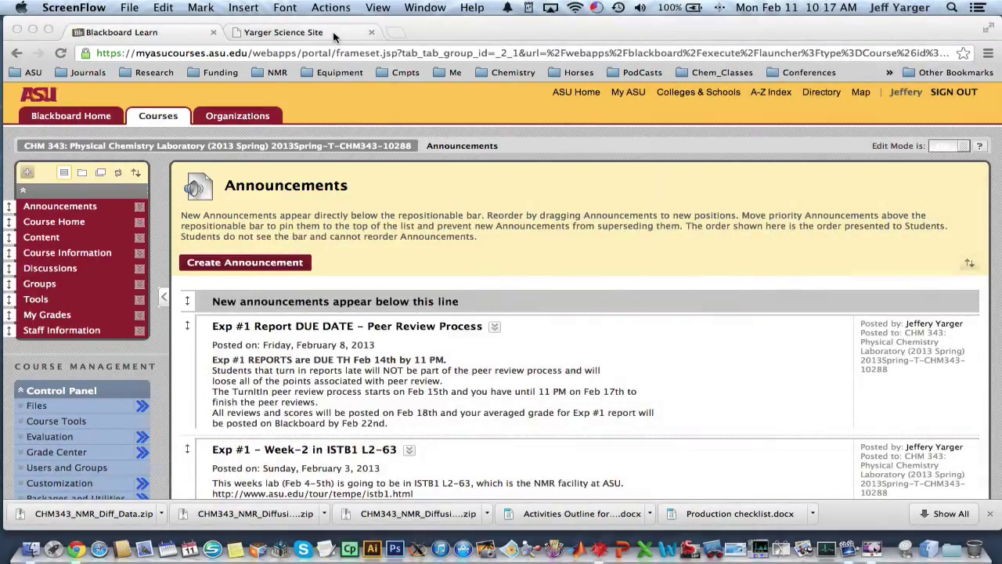
# Open the YargerSci.com Downloads page in its tab, then return to the Blackboard Announcements tab
pyautogui.click(333, 31)
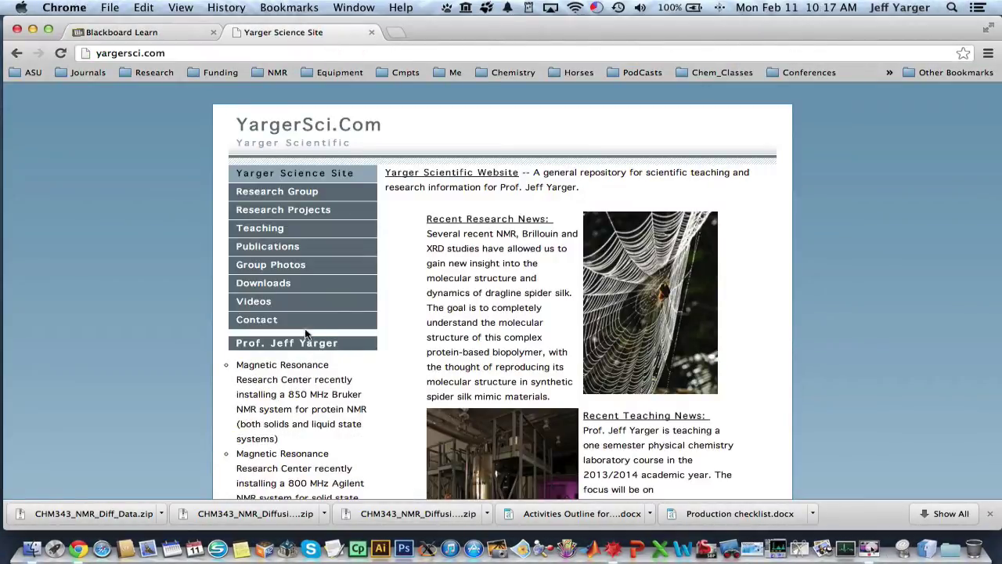
pyautogui.click(311, 287)
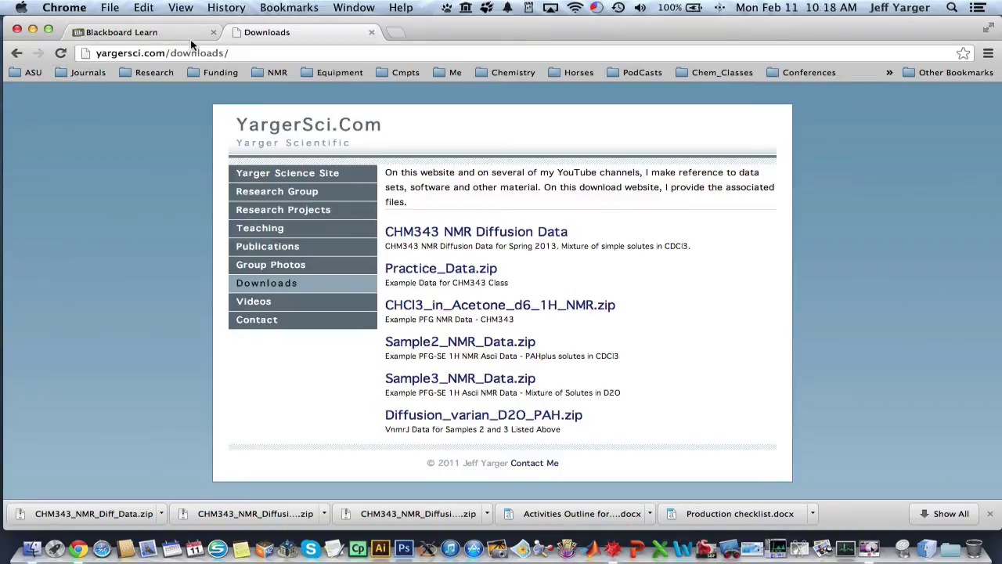
pyautogui.click(190, 31)
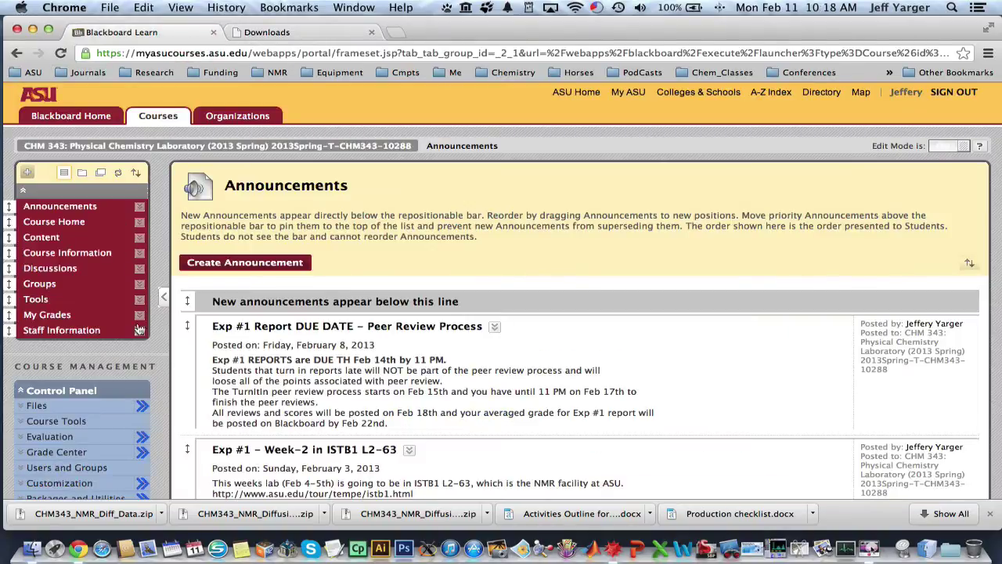
# Open Content > Experiment #1, find the NMR Diffusion Data entry, and compare it with YargerSci Downloads
pyautogui.click(43, 240)
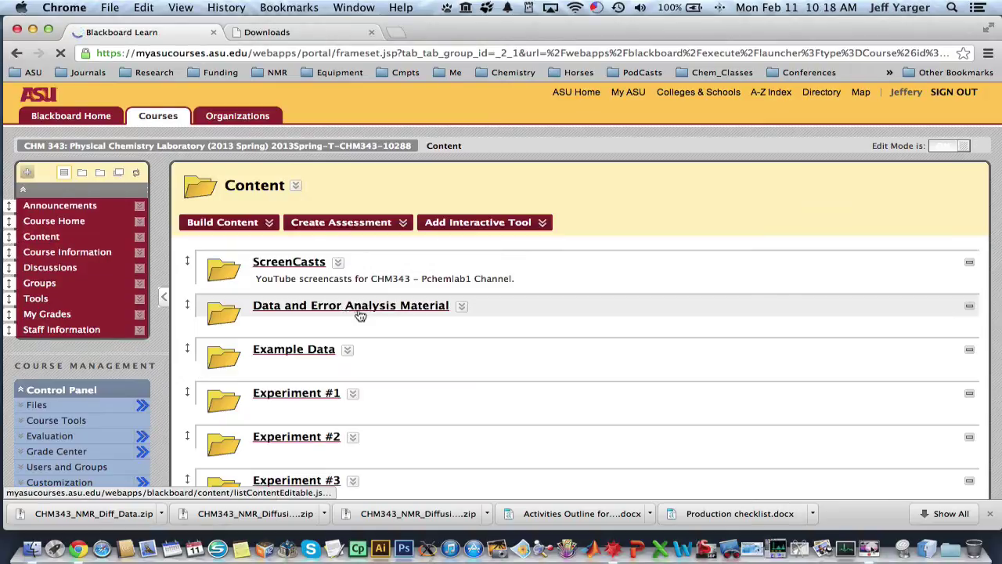
pyautogui.click(324, 392)
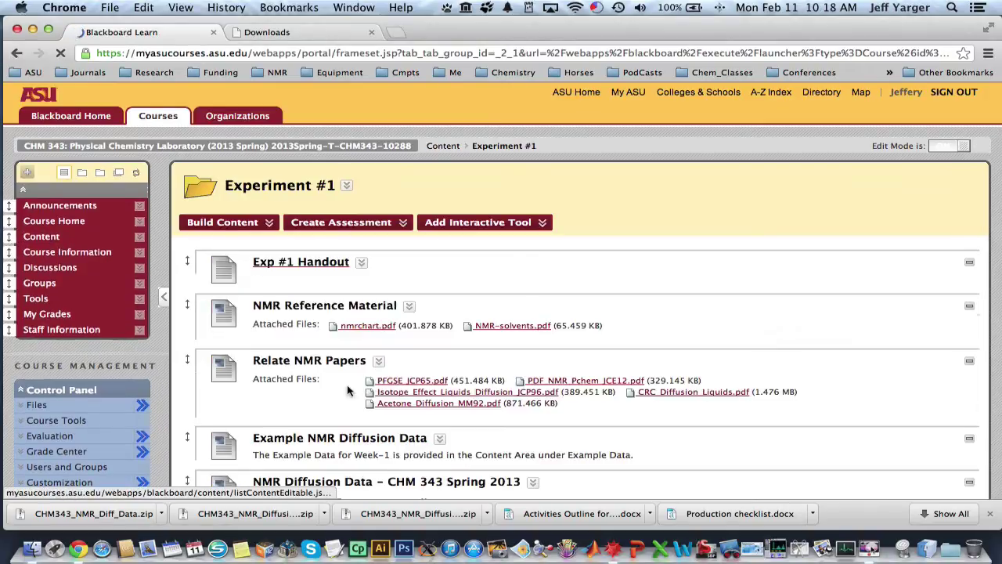
pyautogui.scroll(-8, 407, 383)
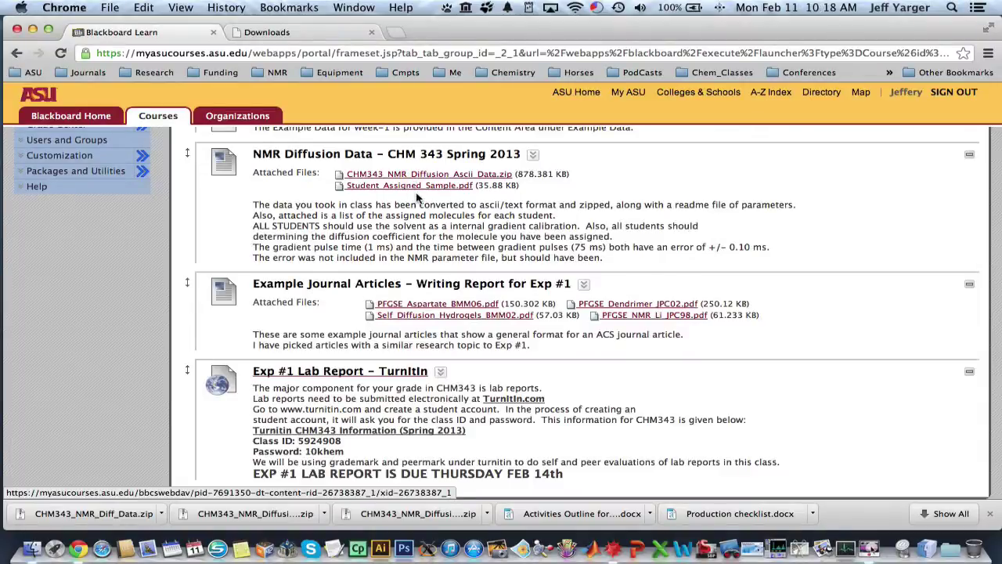
pyautogui.click(327, 32)
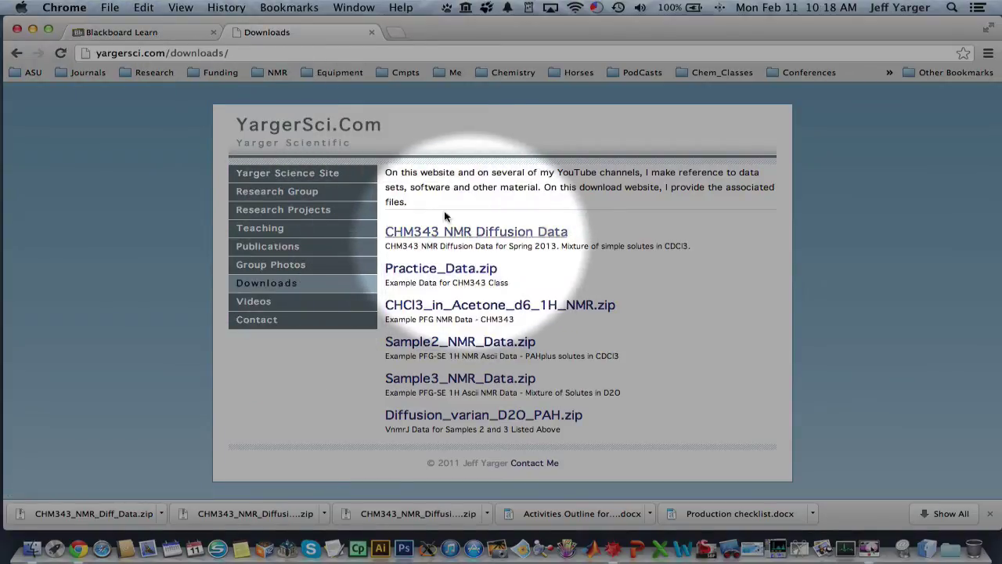
pyautogui.click(186, 35)
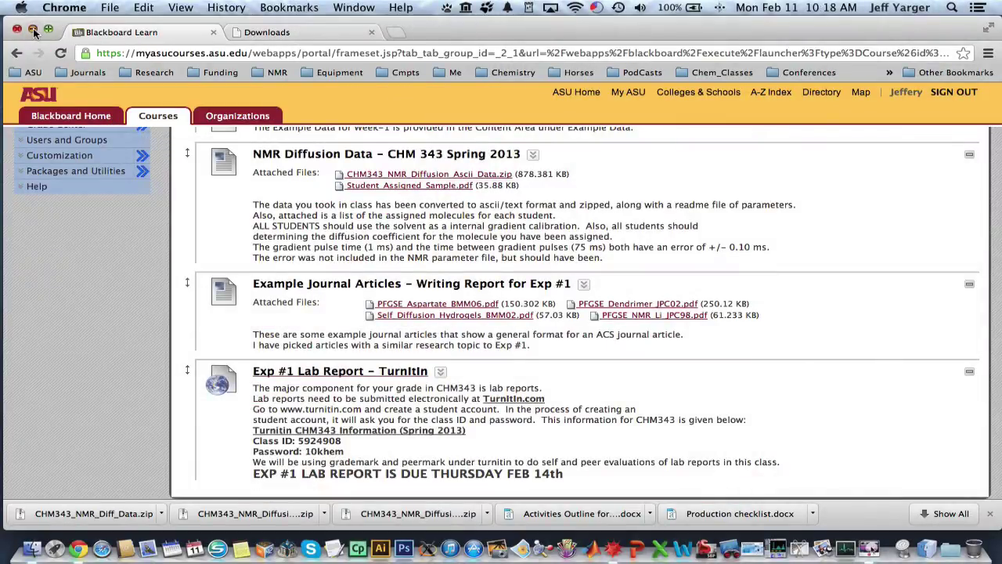
# Minimize Chrome, close the Mathematica welcome window, and open Macintosh HD in Finder
pyautogui.click(32, 29)
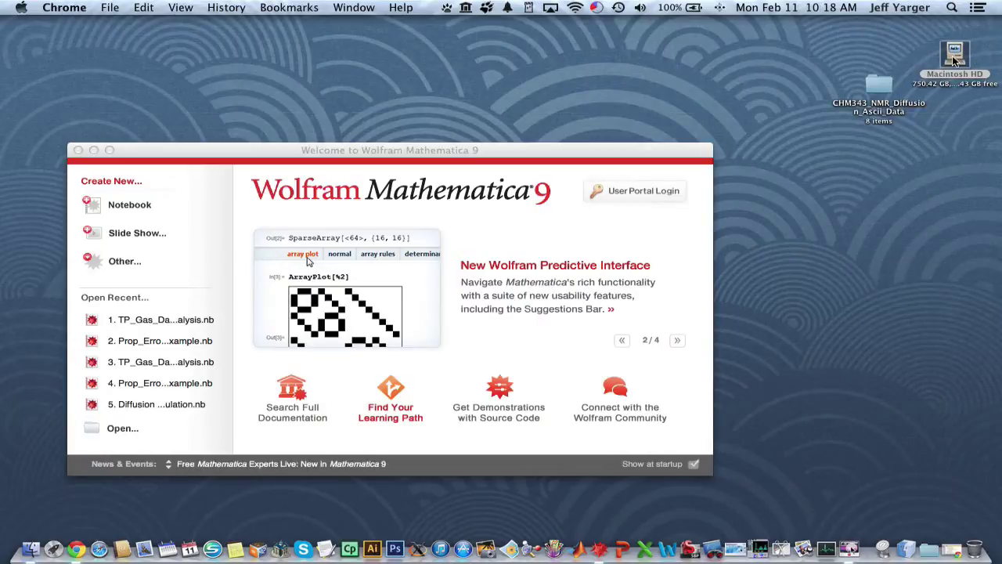
pyautogui.click(78, 149)
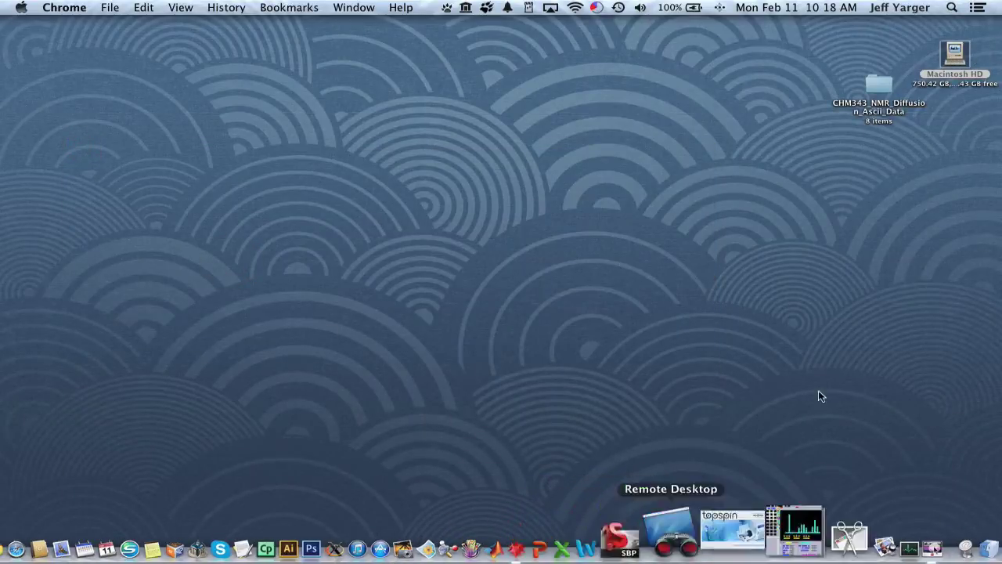
pyautogui.click(946, 52)
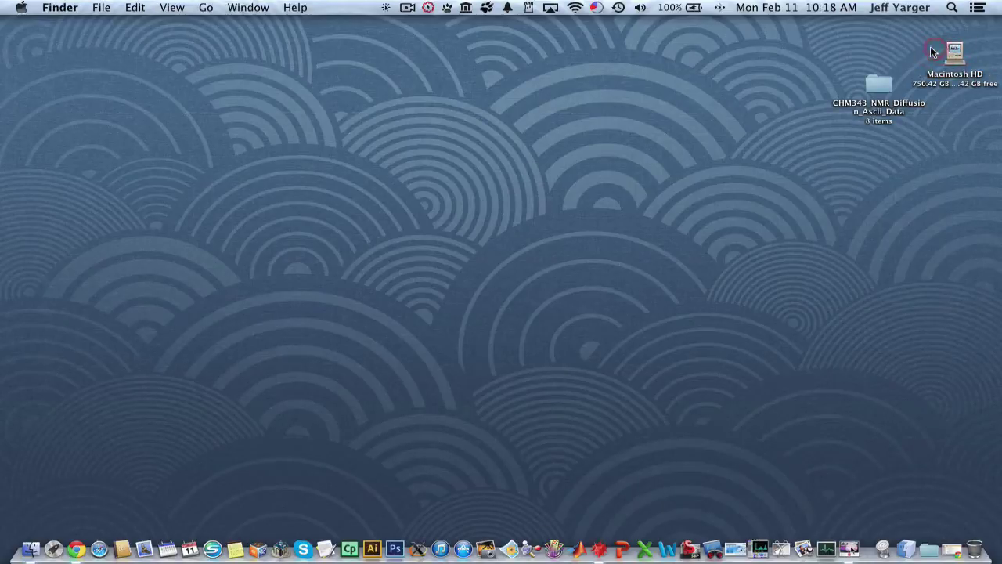
pyautogui.doubleClick(939, 53)
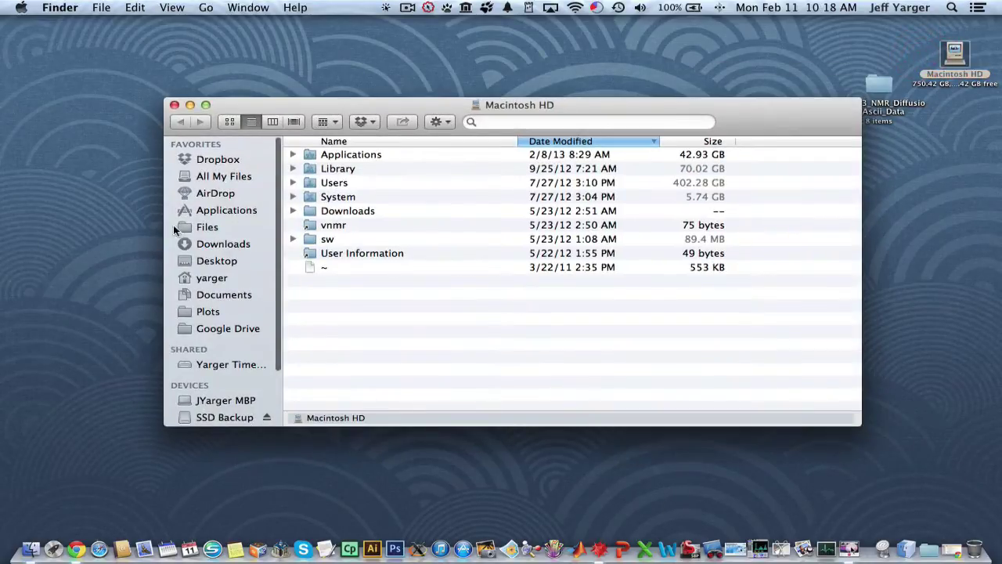
# Browse to Downloads, move the CHM343_NMR_Diffusion_Ascii_Data folder lower on the desktop, and close the window
pyautogui.click(225, 245)
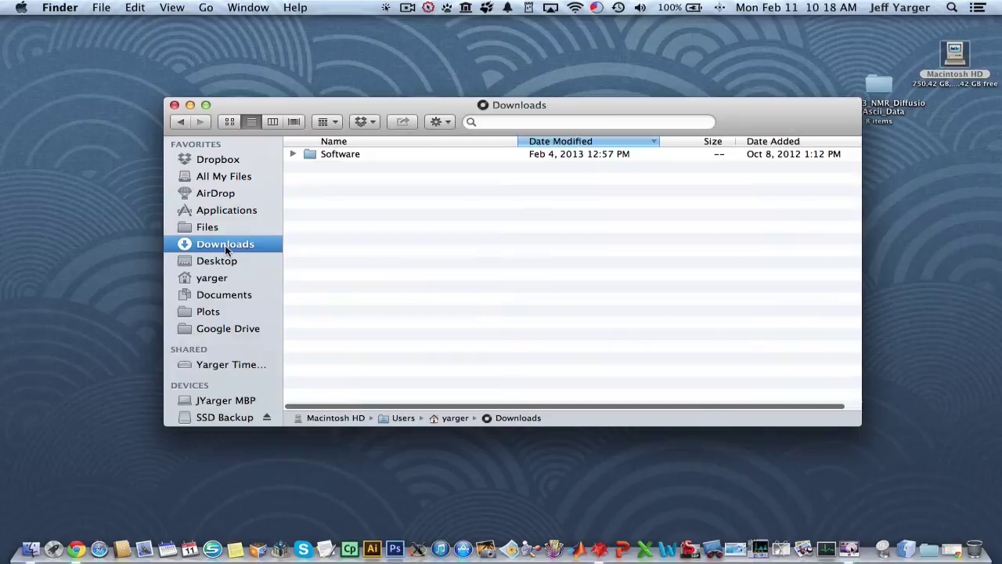
pyautogui.click(226, 280)
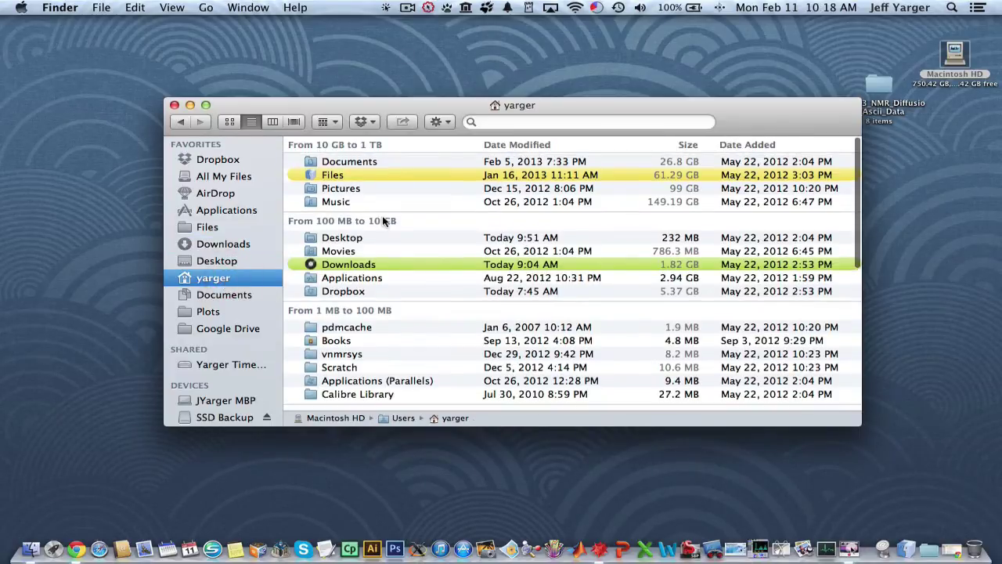
pyautogui.doubleClick(381, 266)
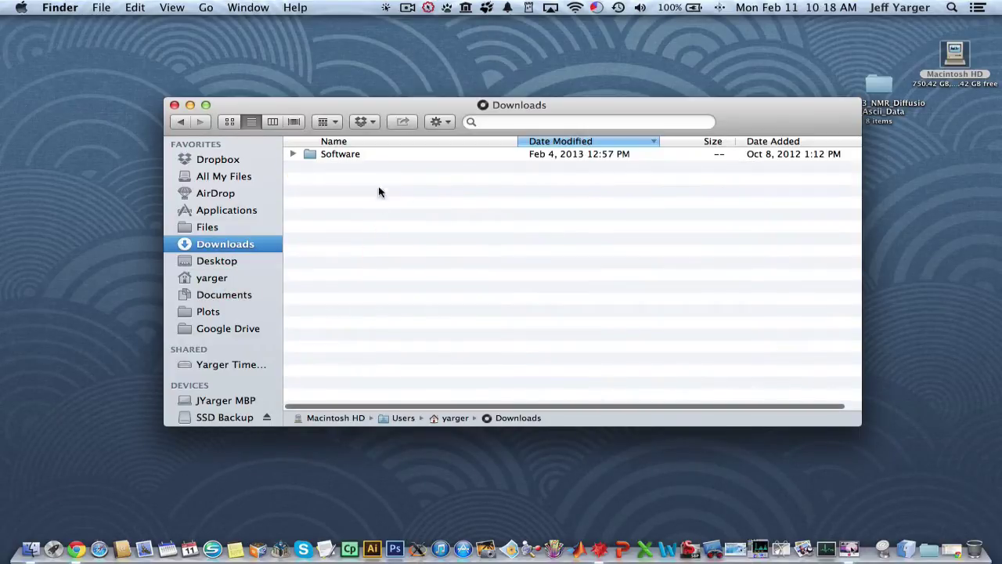
pyautogui.moveTo(402, 106); pyautogui.dragTo(309, 125)
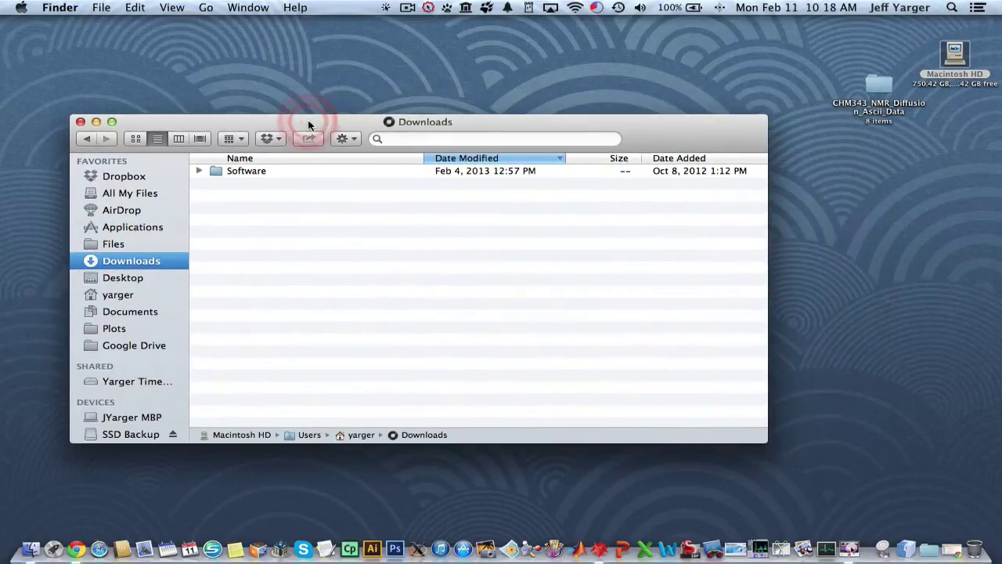
pyautogui.moveTo(879, 82); pyautogui.dragTo(884, 180)
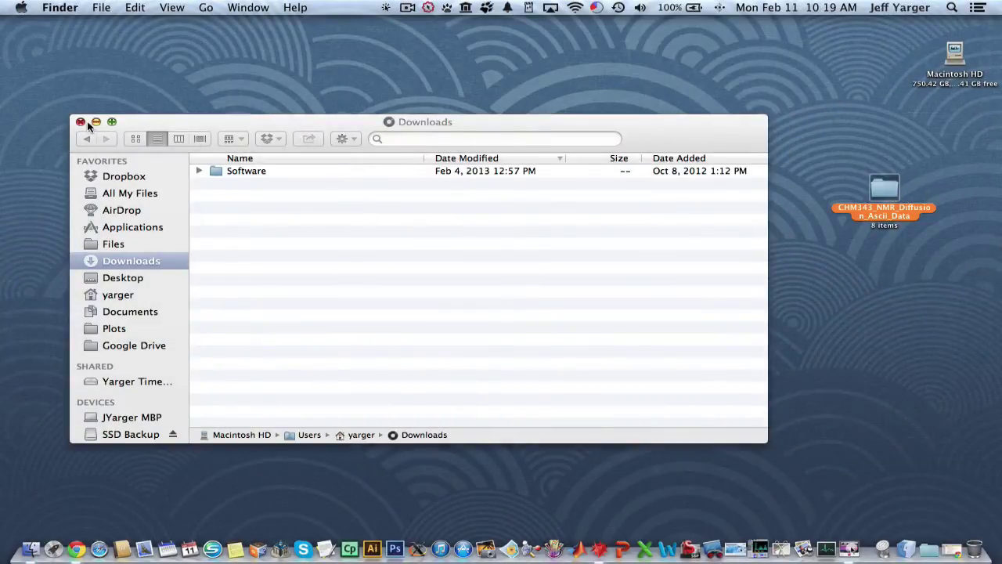
pyautogui.click(81, 122)
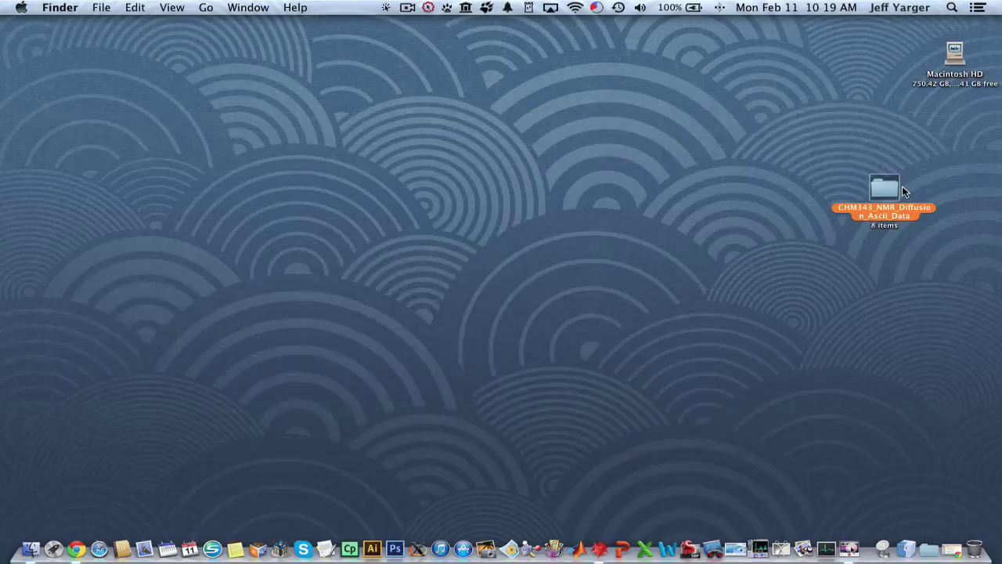
# Open the CHM343_NMR_Diffusion_Ascii_Data desktop folder and move its Finder window left
pyautogui.doubleClick(884, 188)
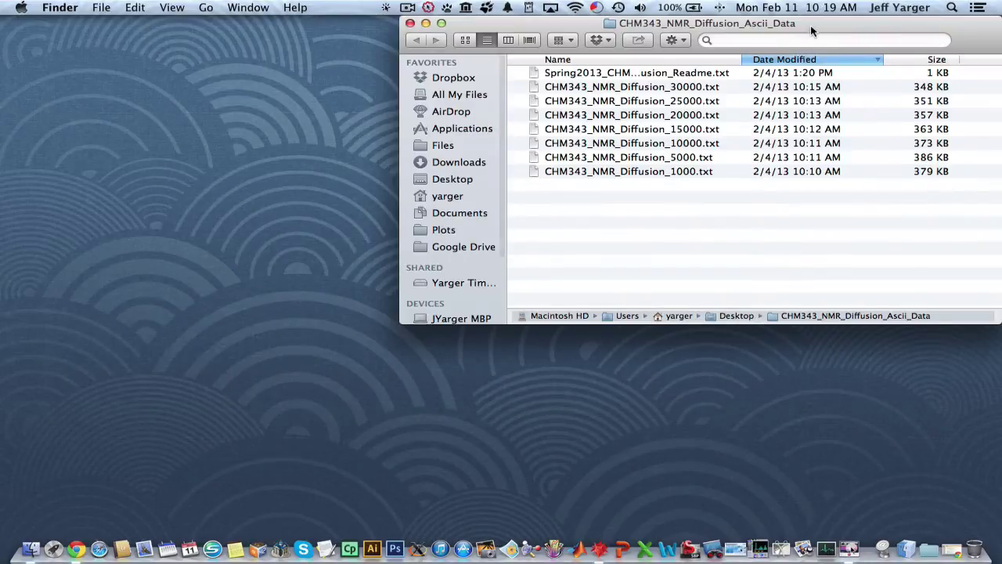
pyautogui.moveTo(809, 38); pyautogui.dragTo(613, 80)
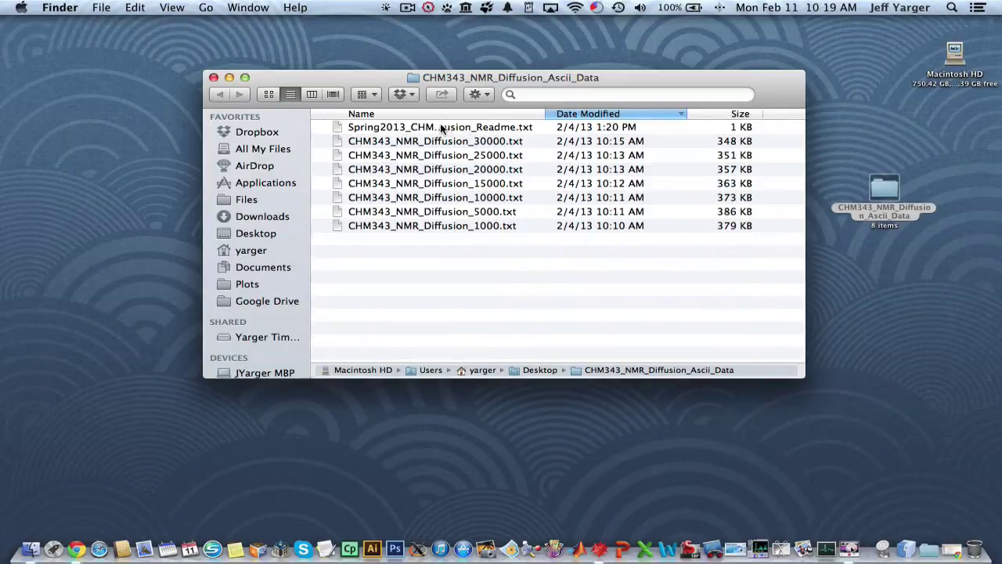
# Open Spring2013_CHM343_NMR_Diffusion_Readme.txt in TextEdit and place it left of the data folder window
pyautogui.doubleClick(442, 128)
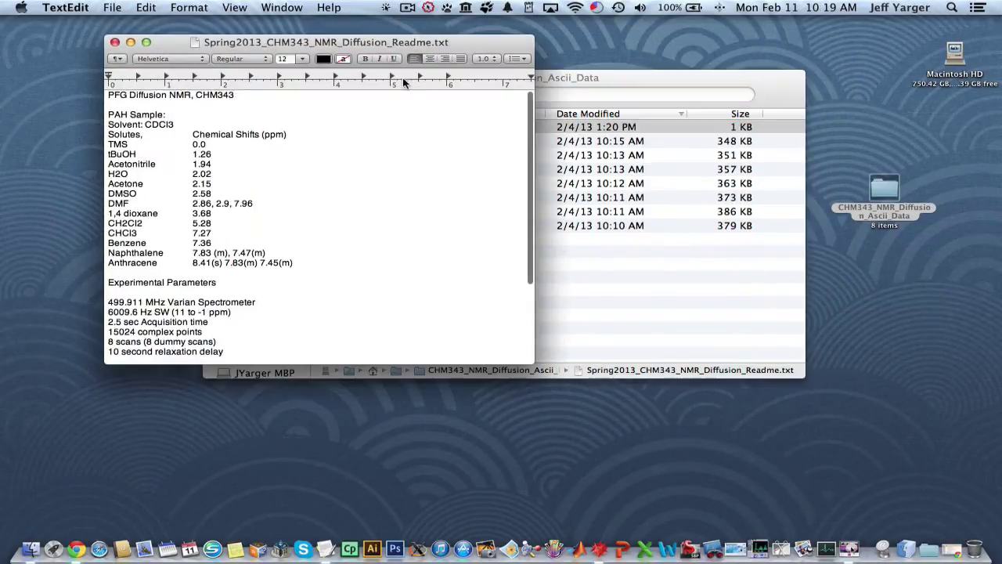
pyautogui.moveTo(534, 361); pyautogui.dragTo(704, 526)
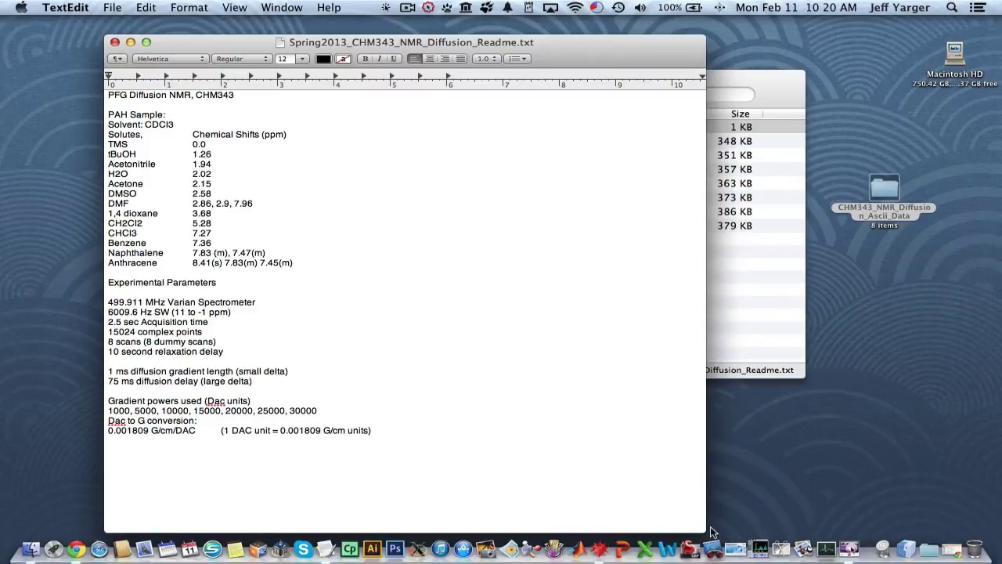
pyautogui.moveTo(703, 530); pyautogui.dragTo(487, 360)
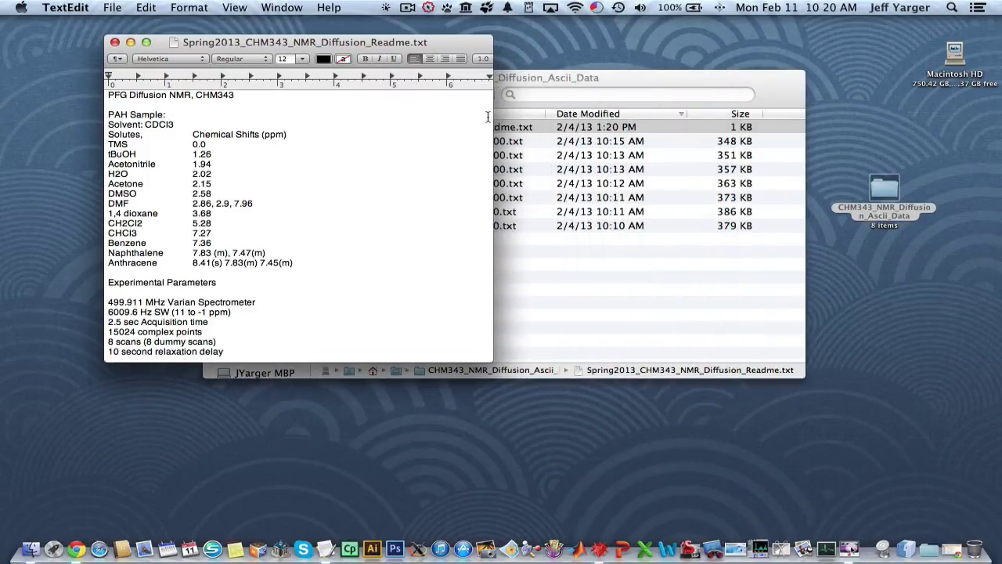
pyautogui.moveTo(448, 41); pyautogui.dragTo(353, 40)
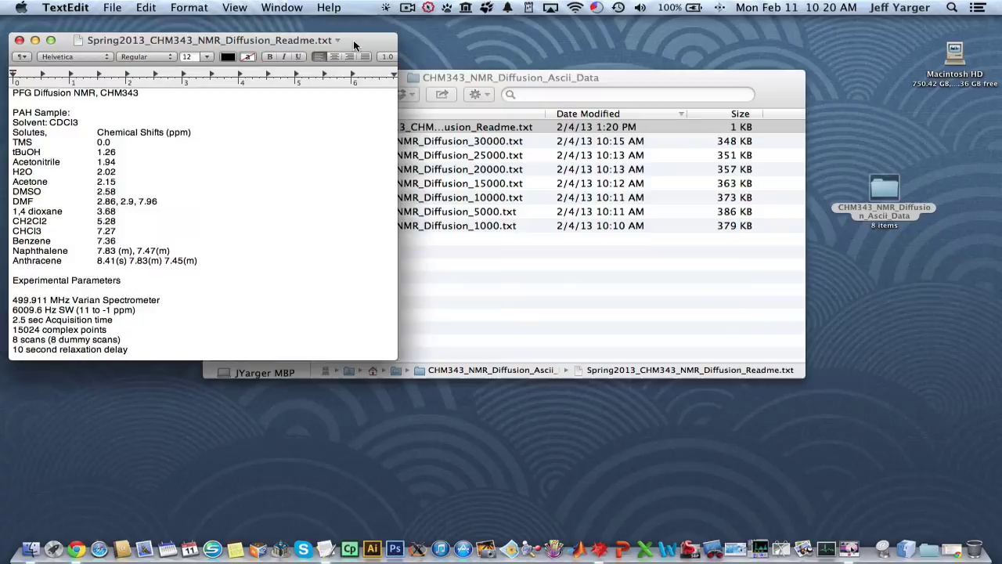
pyautogui.moveTo(648, 82); pyautogui.dragTo(783, 174)
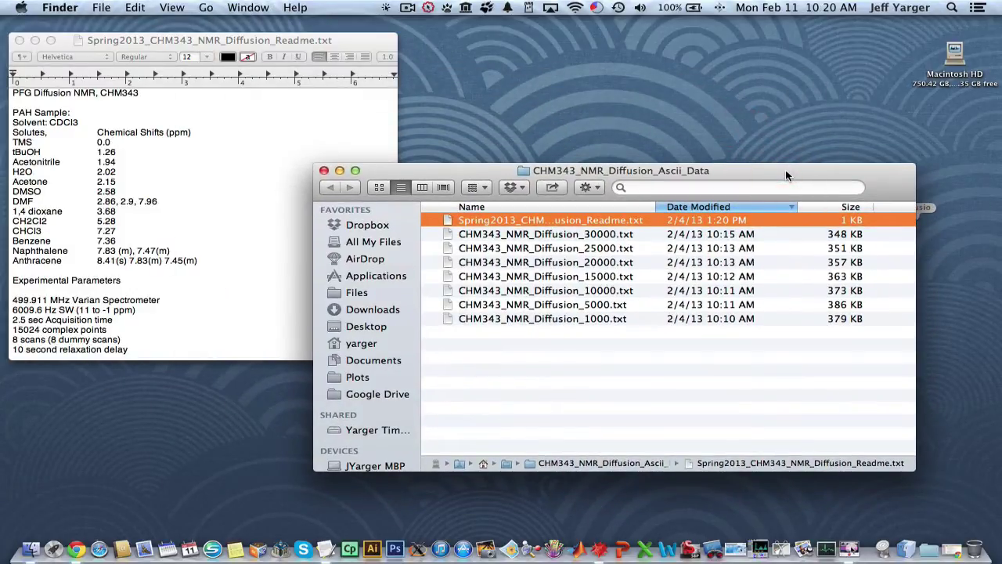
pyautogui.click(428, 7)
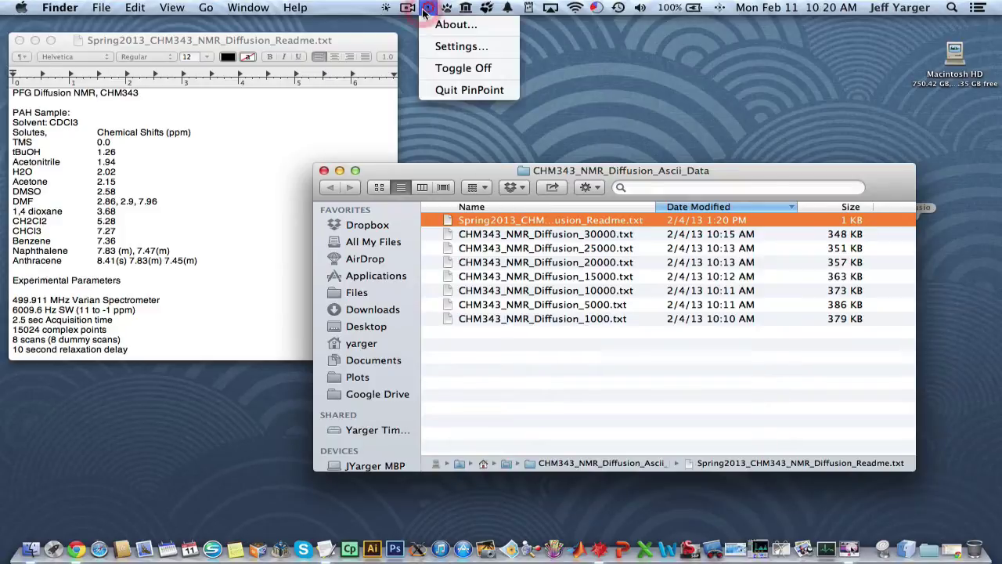
pyautogui.click(454, 25)
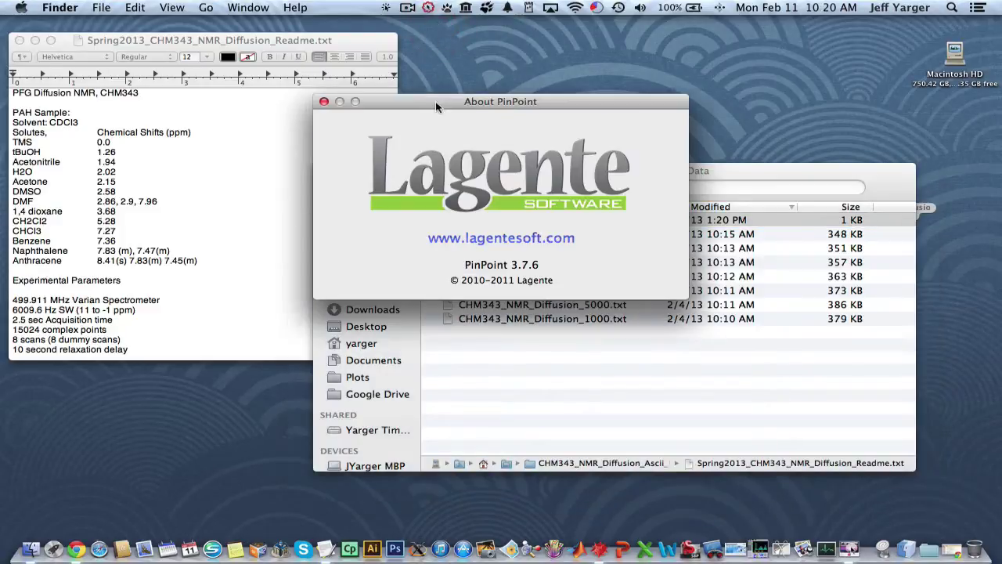
pyautogui.click(326, 102)
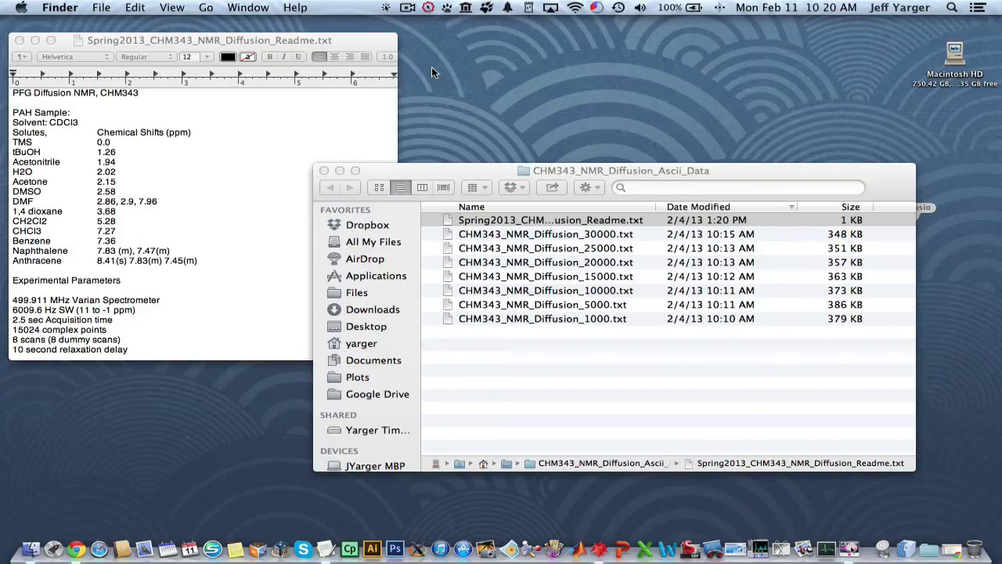
pyautogui.hotkey('ctrl', 'alt', 's')
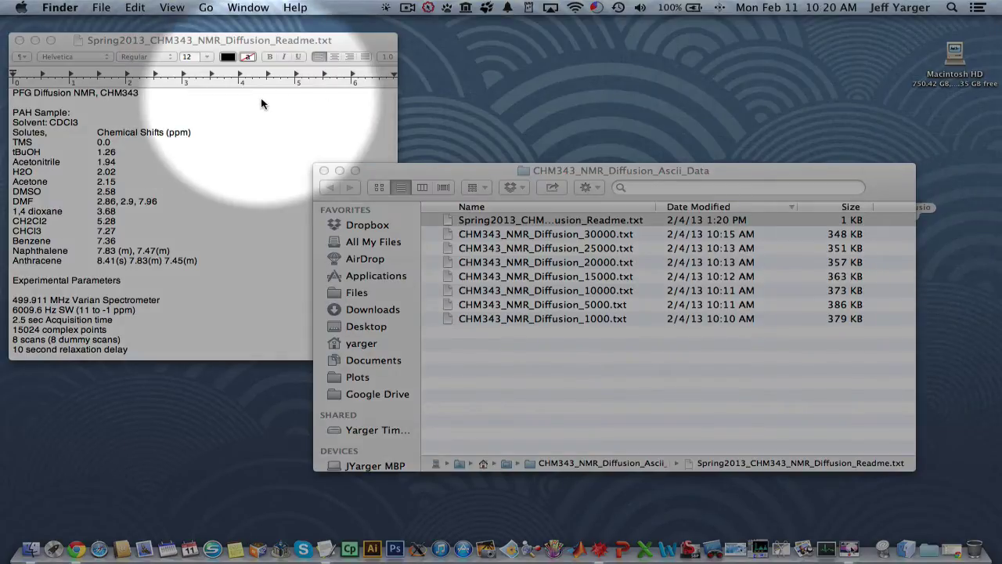
pyautogui.click(386, 8)
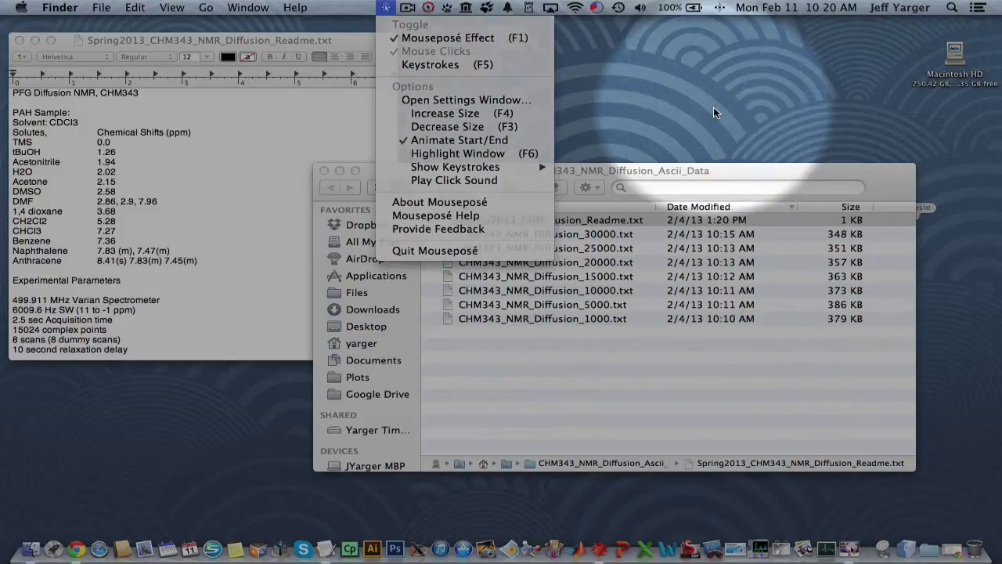
pyautogui.press('F1')
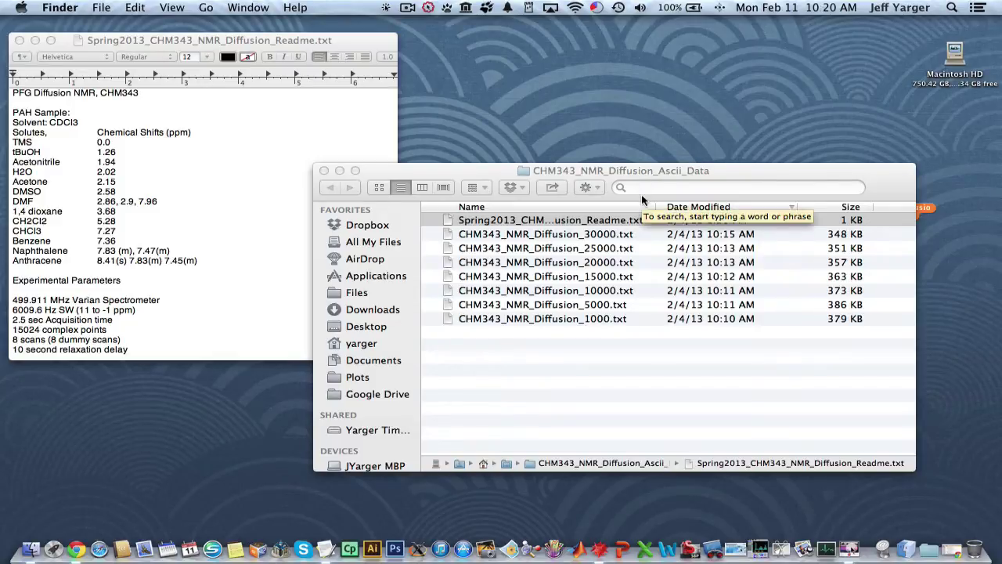
# Shrink and reposition the CHM343_NMR_Diffusion_1000.txt window so the Readme and Finder folder show
pyautogui.click(575, 323)
pyautogui.click(574, 323)
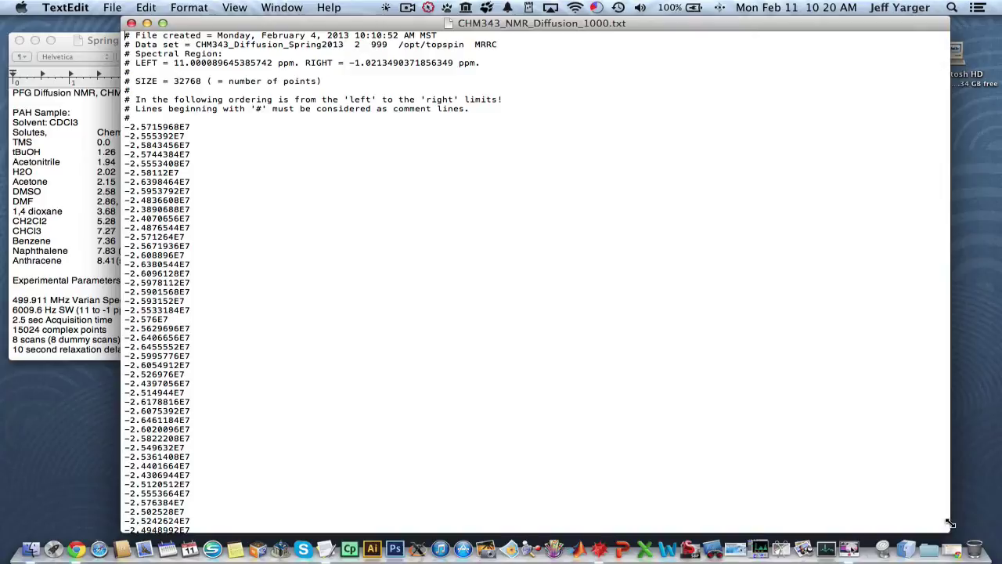
pyautogui.moveTo(949, 523); pyautogui.dragTo(647, 365)
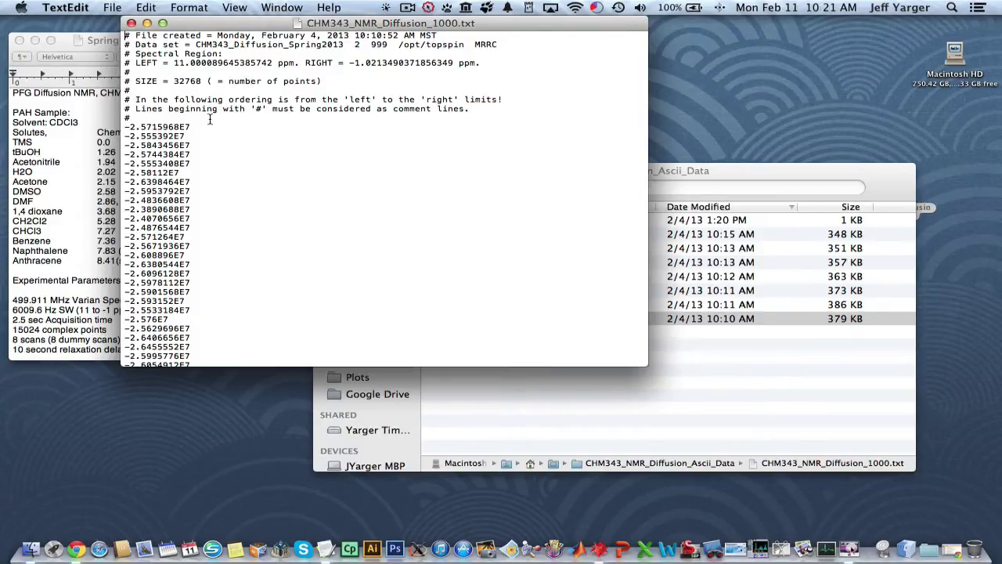
pyautogui.scroll(-5, 209, 119)
pyautogui.scroll(5, 209, 119)
pyautogui.scroll(-5, 286, 224)
pyautogui.scroll(5, 287, 223)
pyautogui.moveTo(259, 22); pyautogui.dragTo(415, 55)
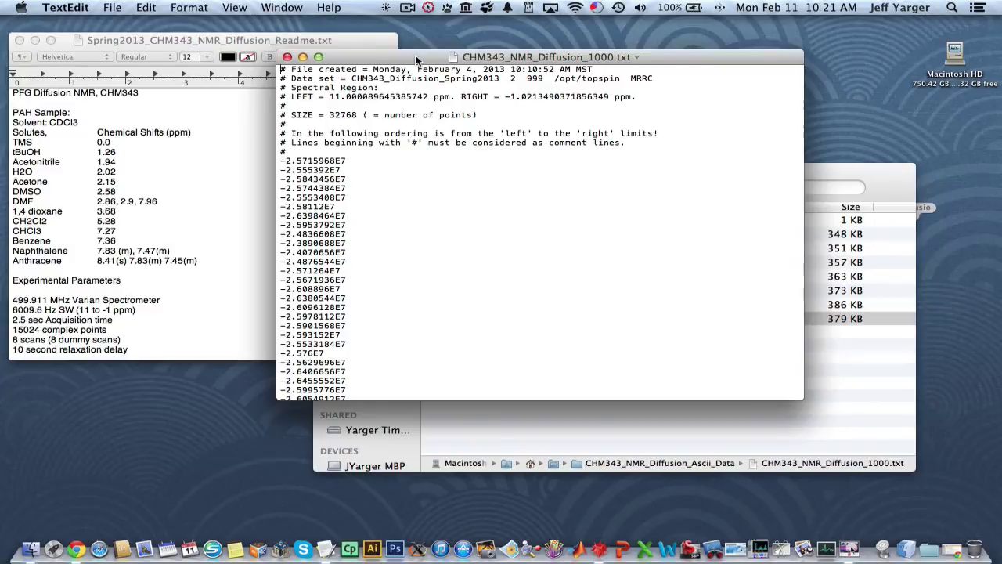
pyautogui.moveTo(415, 55); pyautogui.dragTo(430, 79)
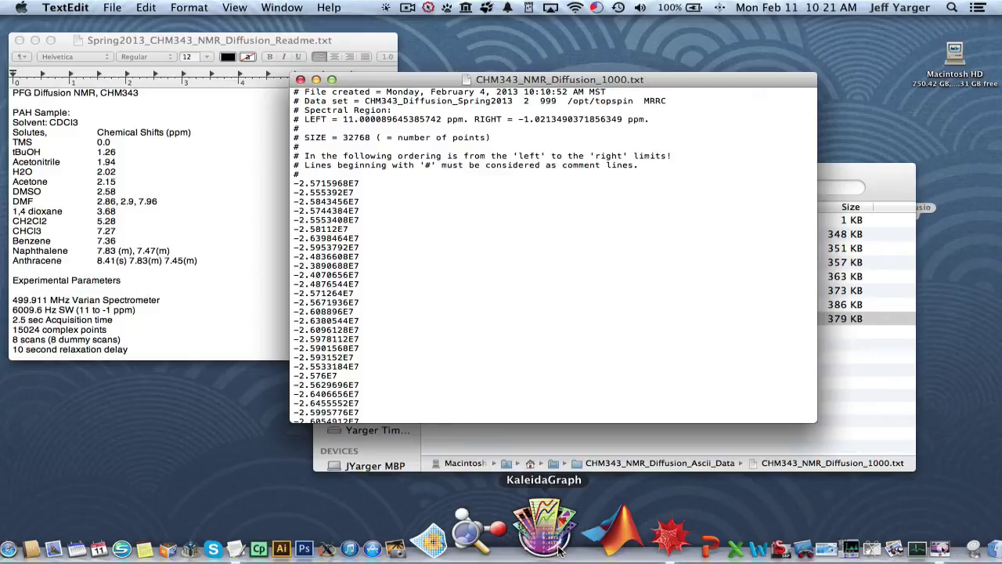
# Launch KaleidaGraph and arrange the Data 1 worksheet beside the 1000 data text file
pyautogui.click(545, 532)
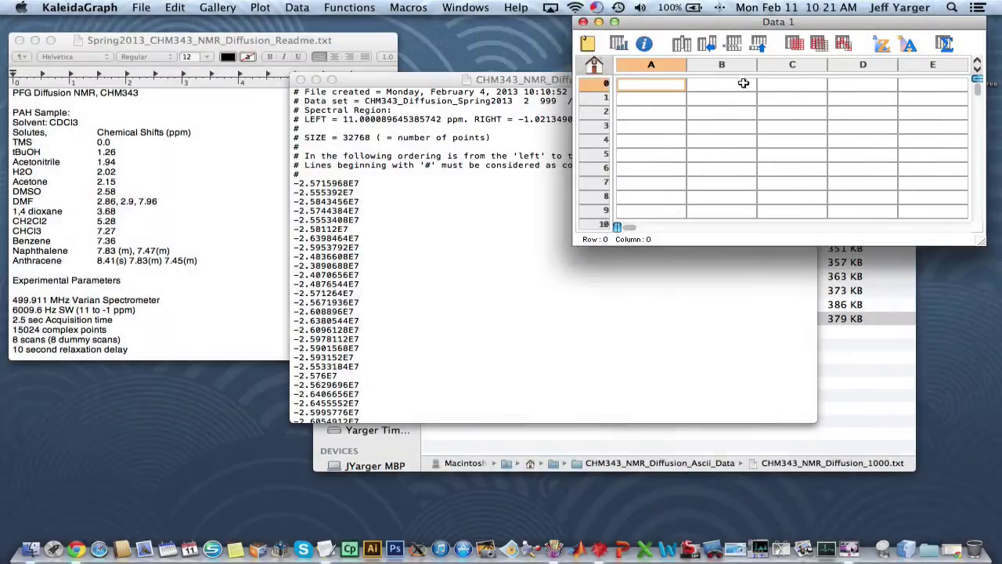
pyautogui.moveTo(721, 29); pyautogui.dragTo(708, 124)
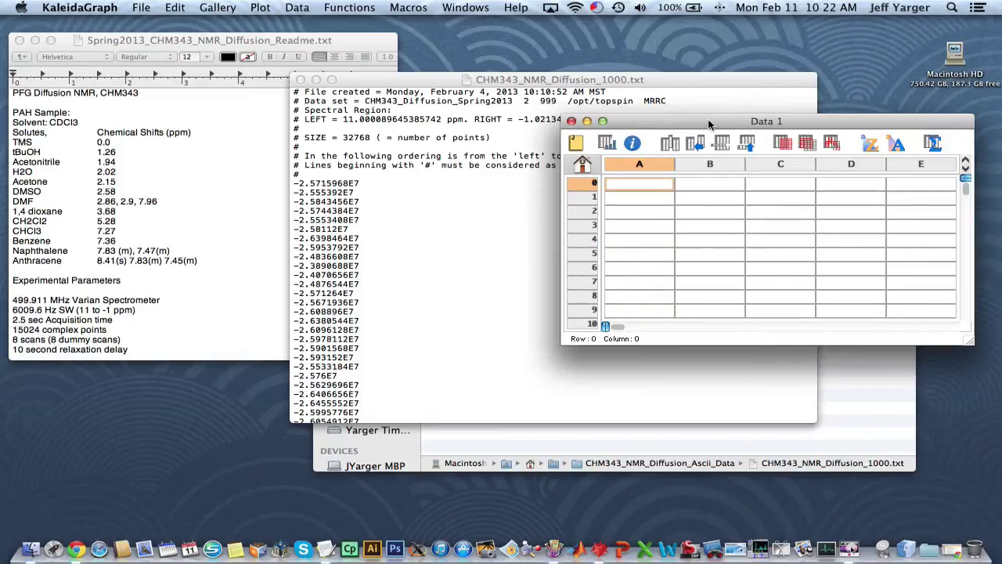
pyautogui.moveTo(673, 80); pyautogui.dragTo(499, 170)
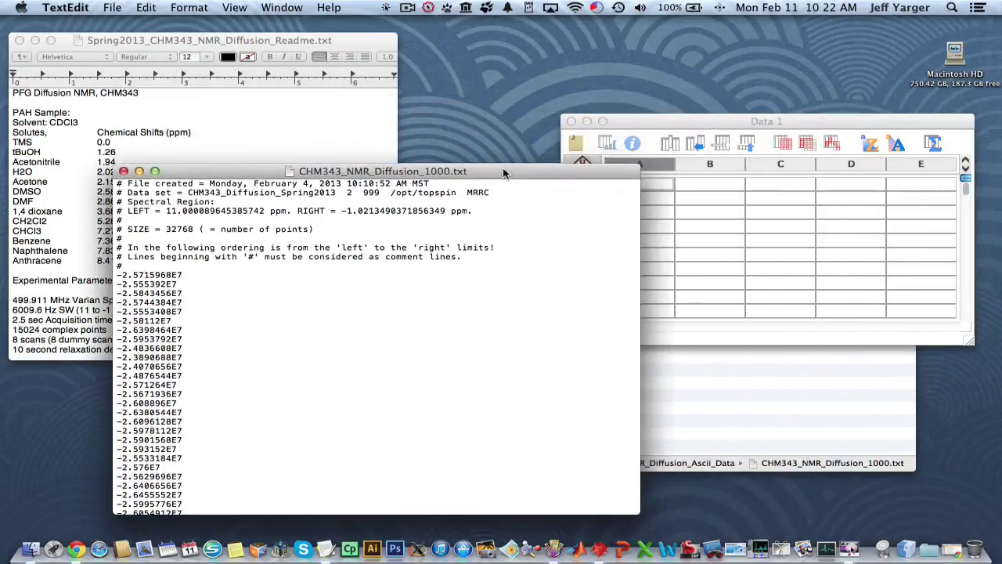
pyautogui.moveTo(722, 127); pyautogui.dragTo(716, 70)
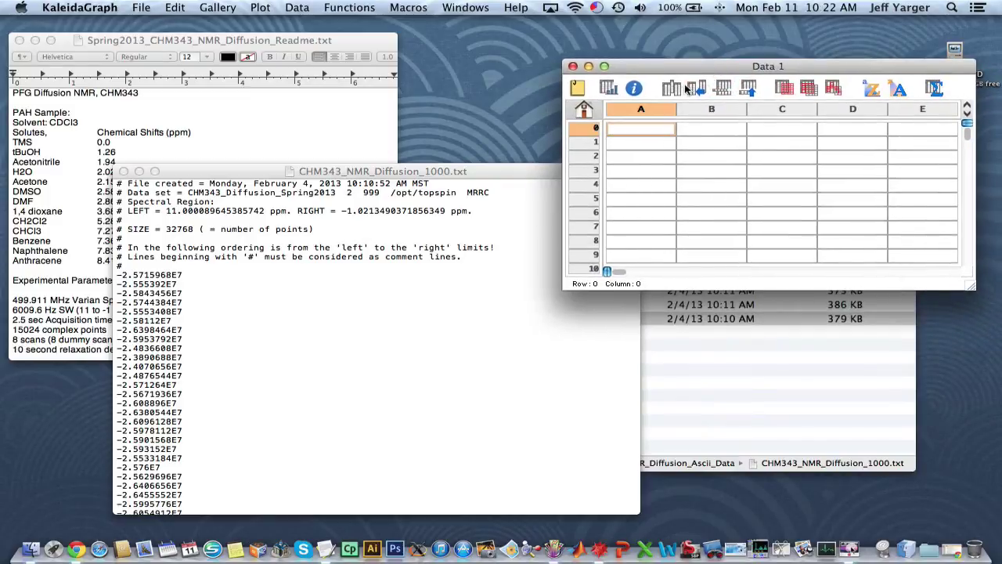
# Title column A 'Chemical Shift (PPM)', select it, and start Functions > Create Series
pyautogui.click(642, 108)
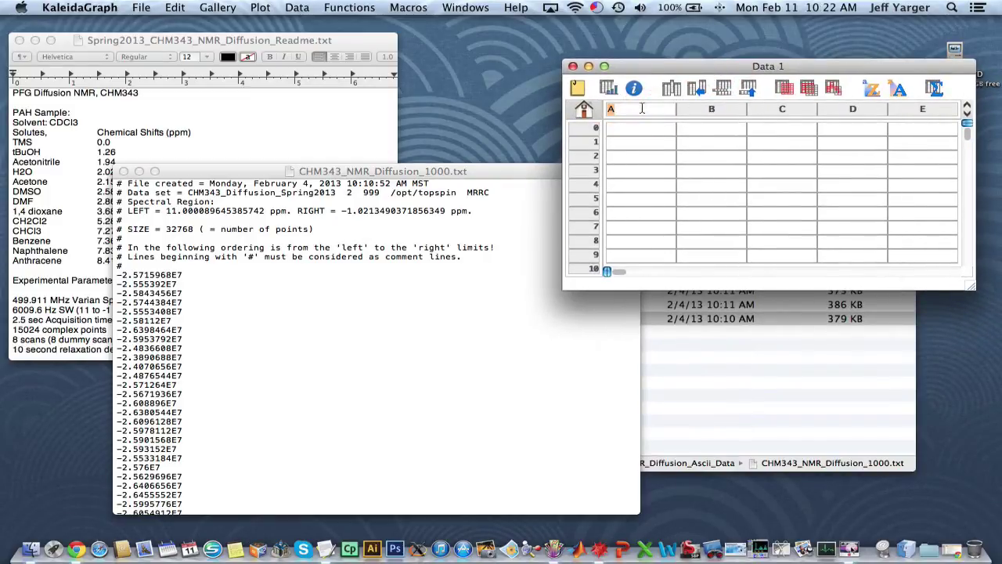
pyautogui.write('Ch')
pyautogui.write('emical Shift (')
pyautogui.write('PPM)')
pyautogui.click(658, 144)
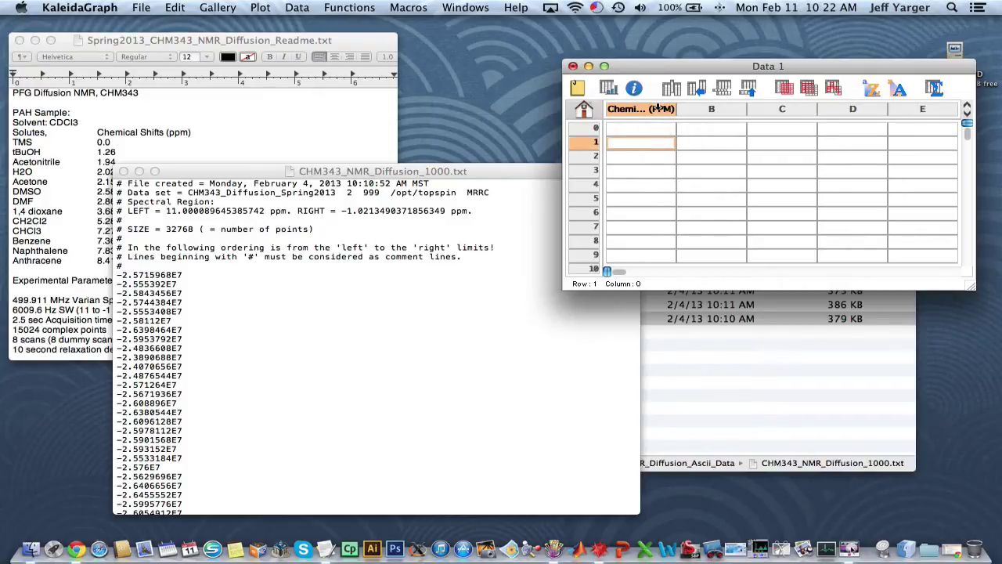
pyautogui.click(660, 110)
pyautogui.click(356, 8)
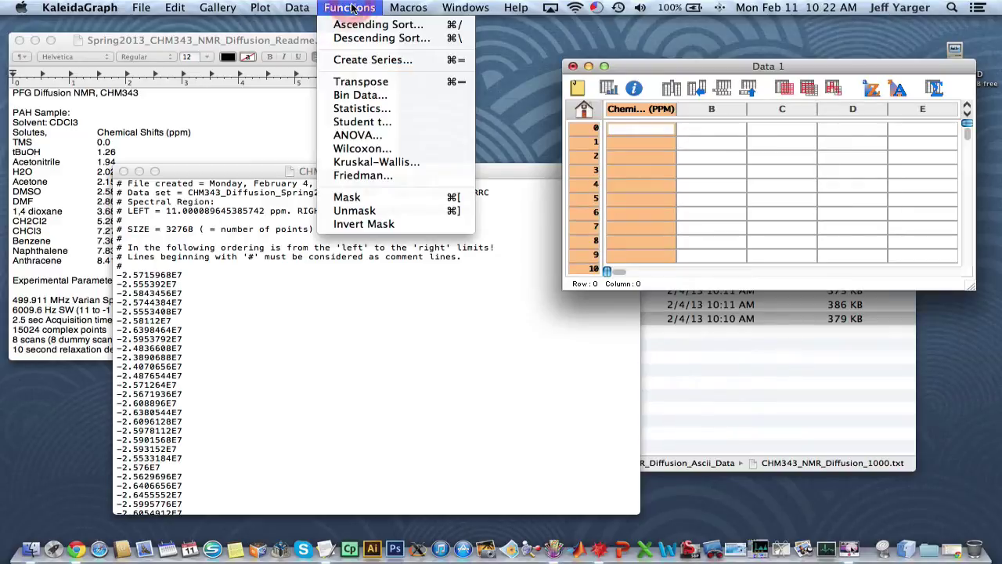
pyautogui.click(378, 61)
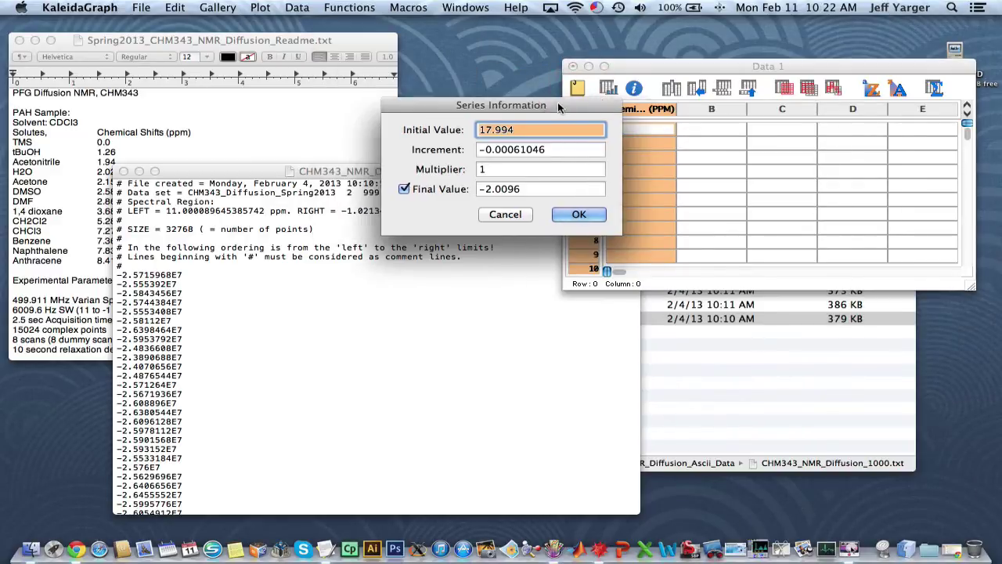
# Paste the file's LEFT limit 11.000089645385742 as the series Initial Value
pyautogui.moveTo(540, 36); pyautogui.dragTo(857, 35)
pyautogui.click(188, 220)
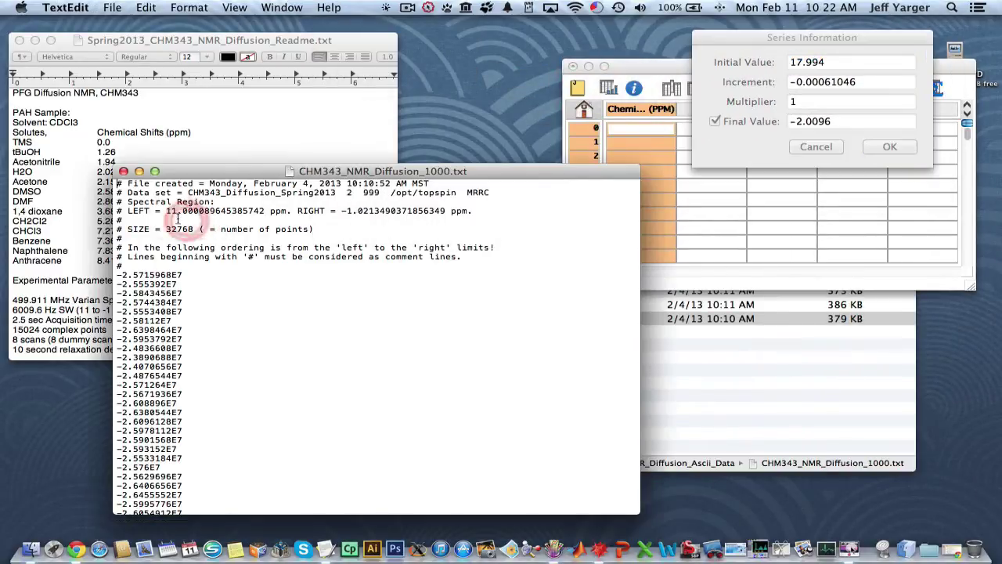
pyautogui.moveTo(167, 209); pyautogui.dragTo(264, 210)
pyautogui.press('super+c')
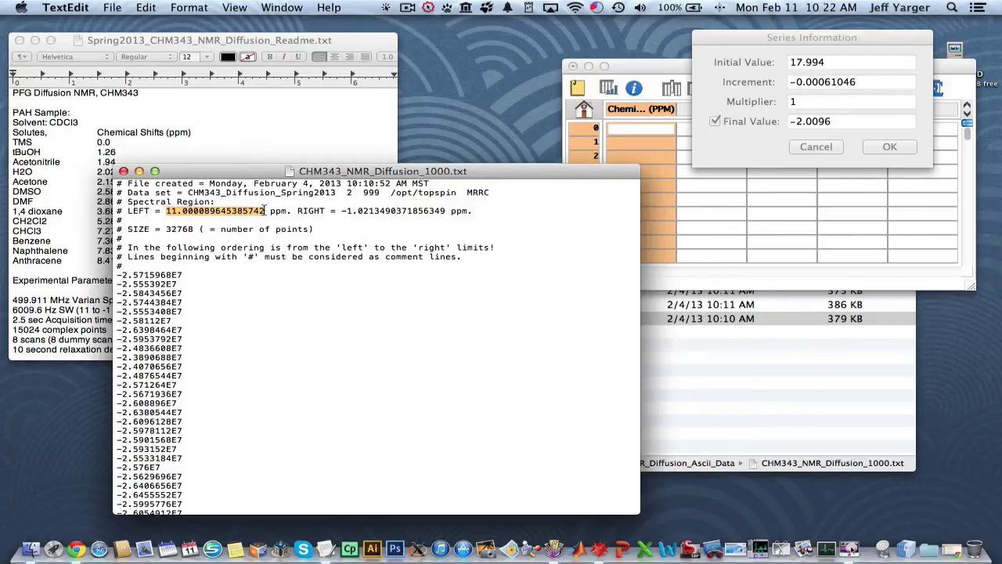
pyautogui.click(860, 62)
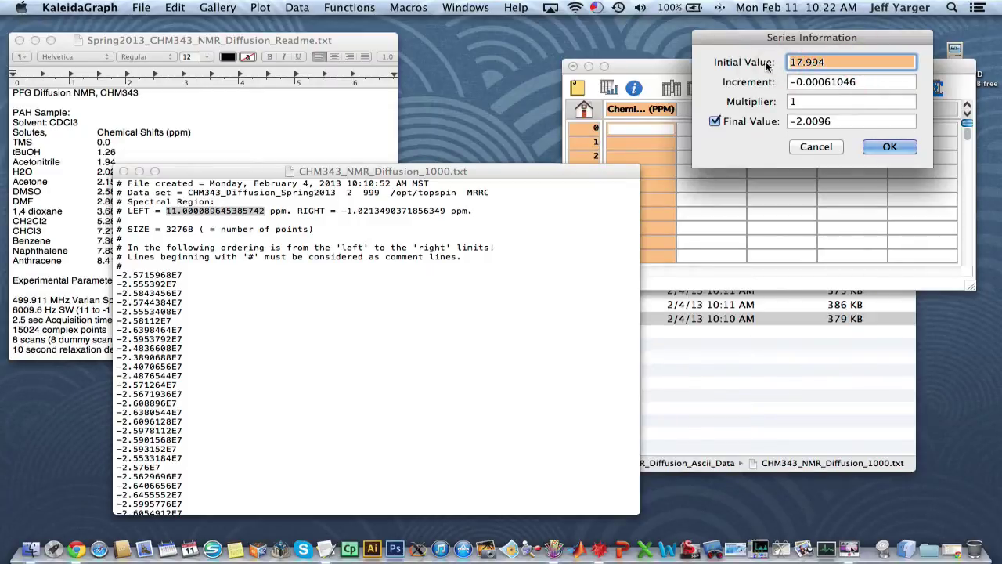
pyautogui.press('super+v')
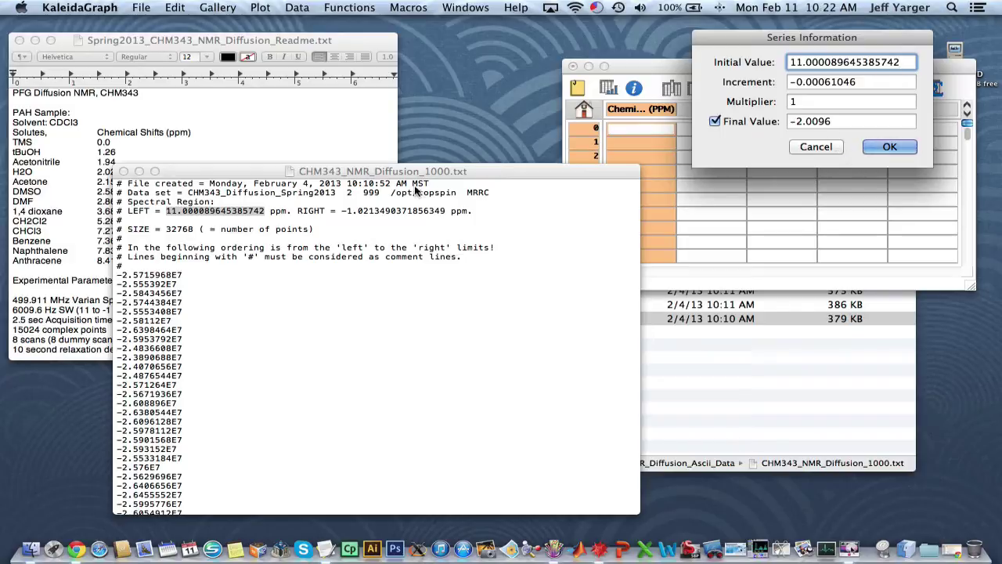
# Replace the Final Value -2.0096 with the file's RIGHT limit -1.0213490371856349
pyautogui.click(253, 229)
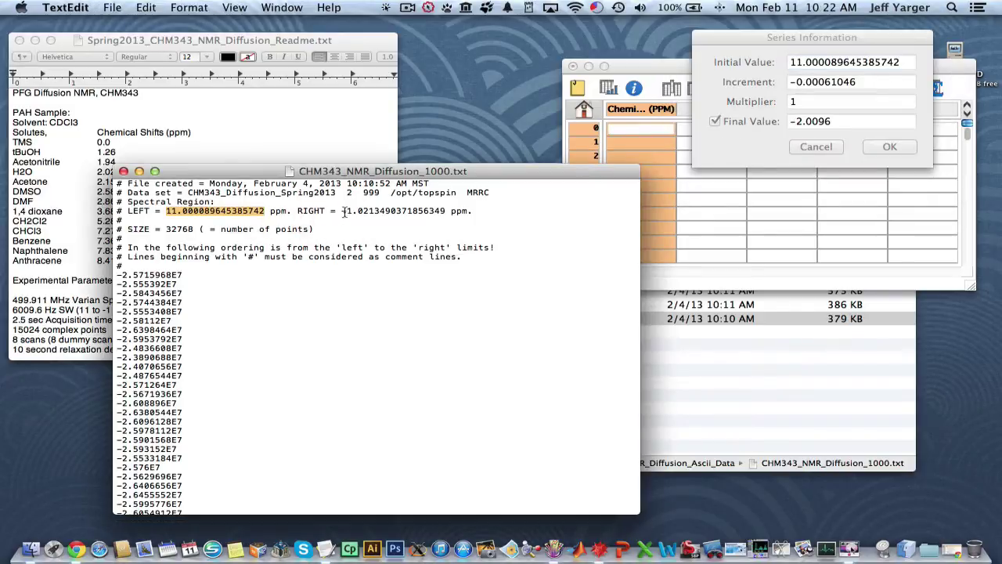
pyautogui.click(341, 210)
pyautogui.moveTo(341, 210); pyautogui.dragTo(444, 211)
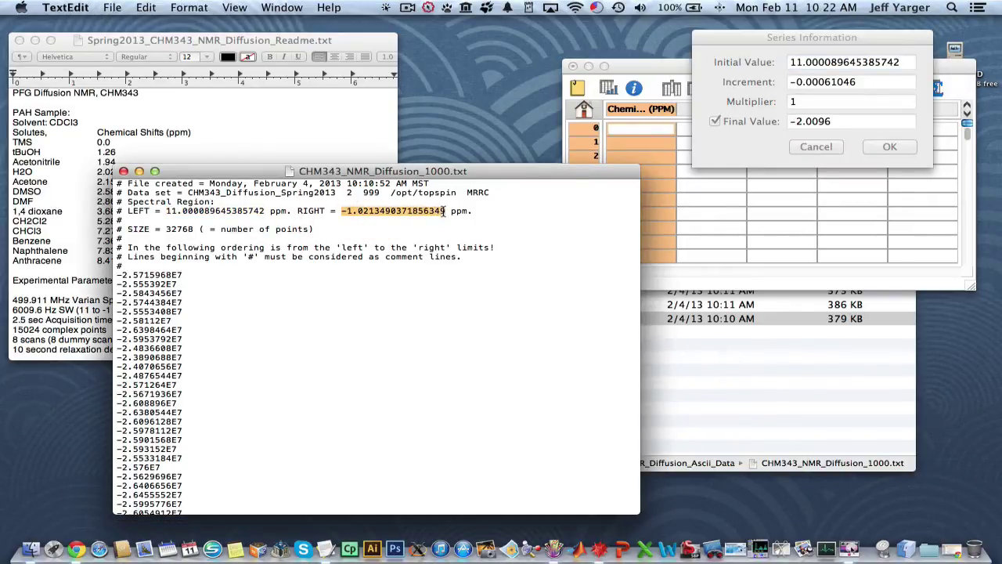
pyautogui.press('super+c')
pyautogui.click(834, 104)
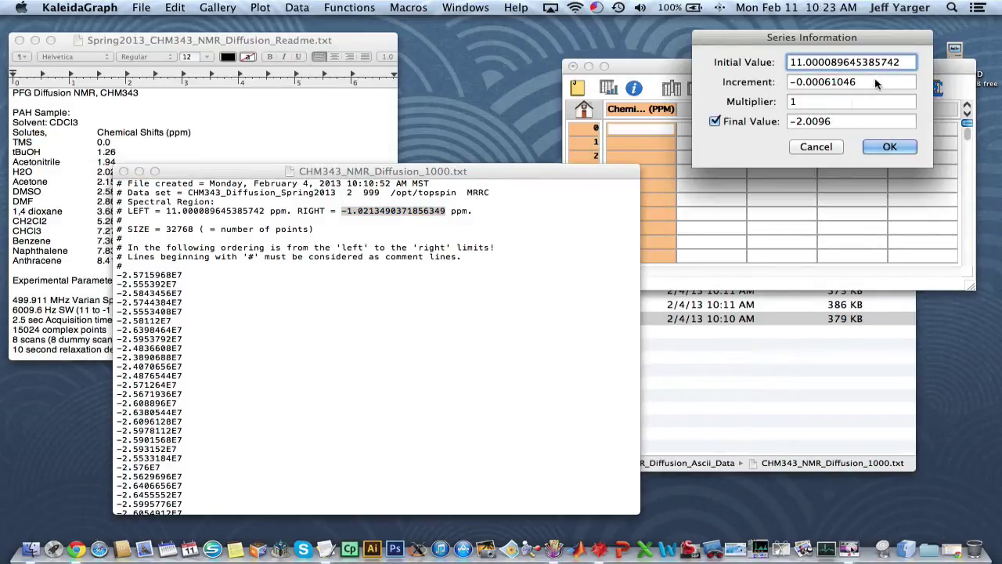
pyautogui.click(857, 121)
pyautogui.moveTo(857, 120); pyautogui.dragTo(786, 123)
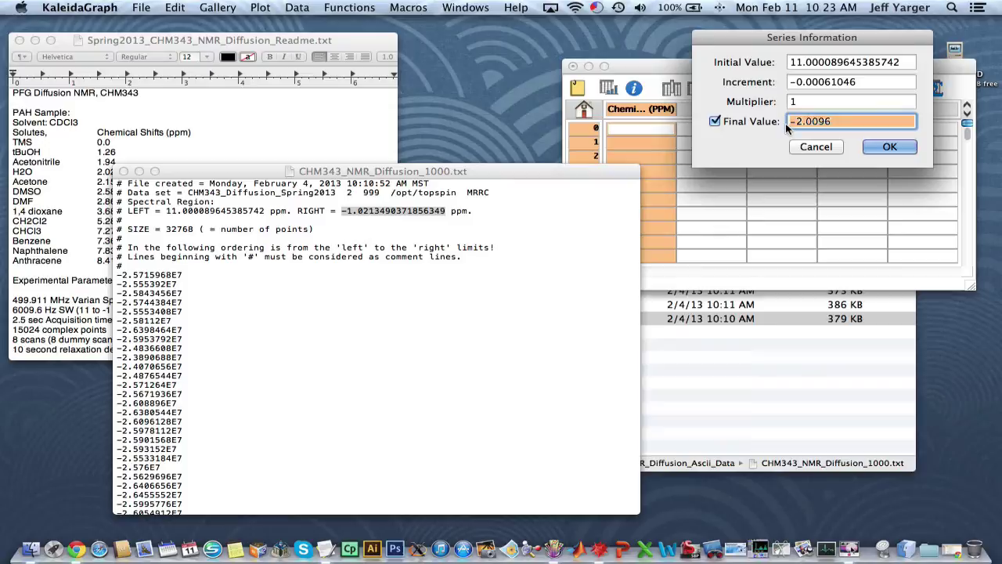
pyautogui.press('super+v')
pyautogui.click(826, 105)
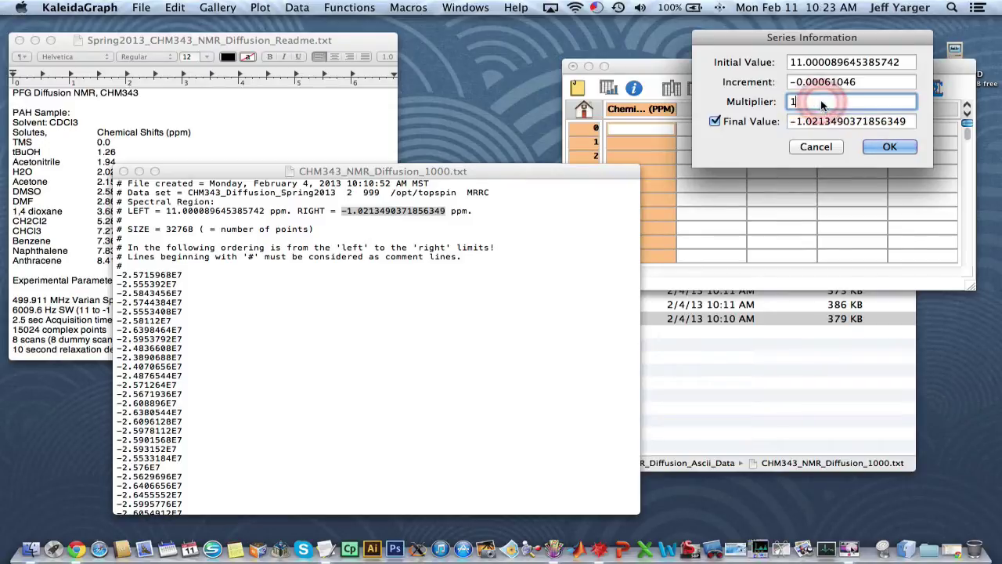
pyautogui.click(870, 81)
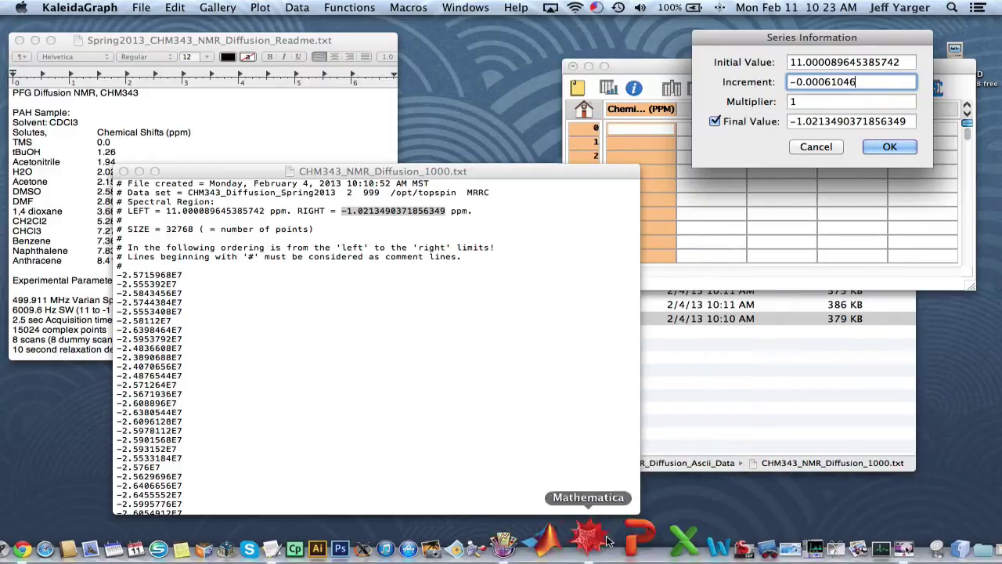
# Start a new Mathematica notebook and paste in the LEFT limit 11.000089645385742
pyautogui.click(585, 528)
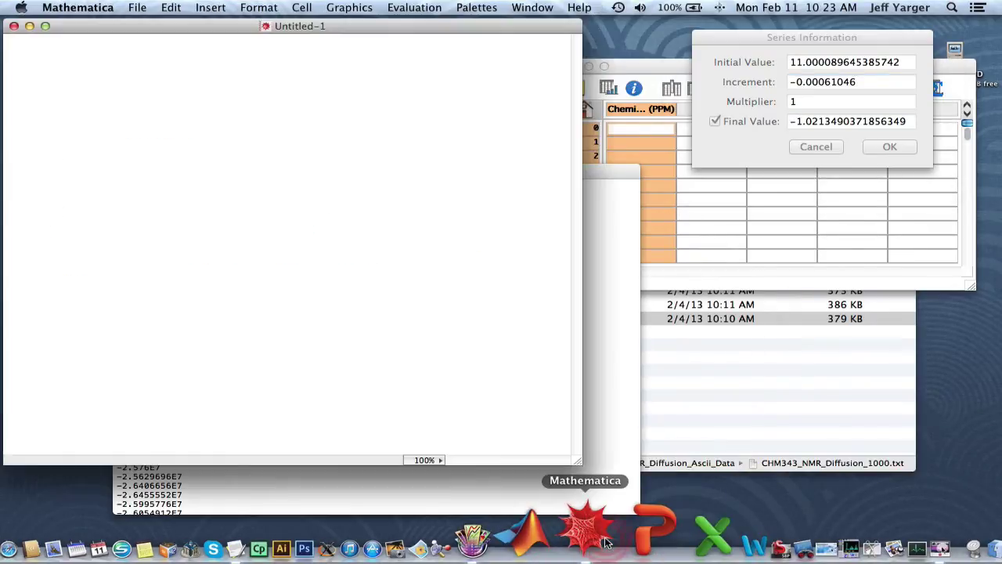
pyautogui.moveTo(459, 25); pyautogui.dragTo(874, 76)
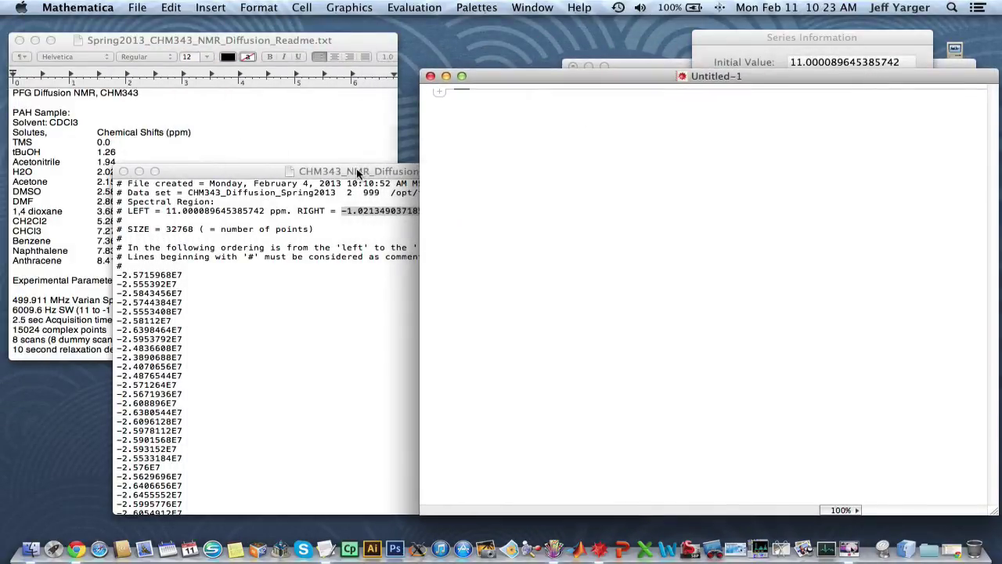
pyautogui.moveTo(356, 173); pyautogui.dragTo(280, 143)
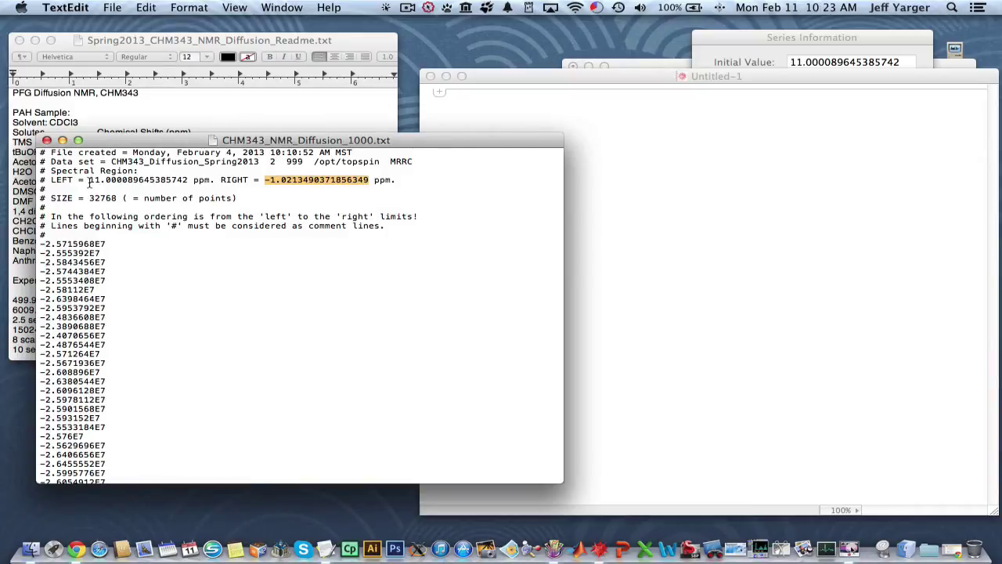
pyautogui.moveTo(90, 181); pyautogui.dragTo(181, 176)
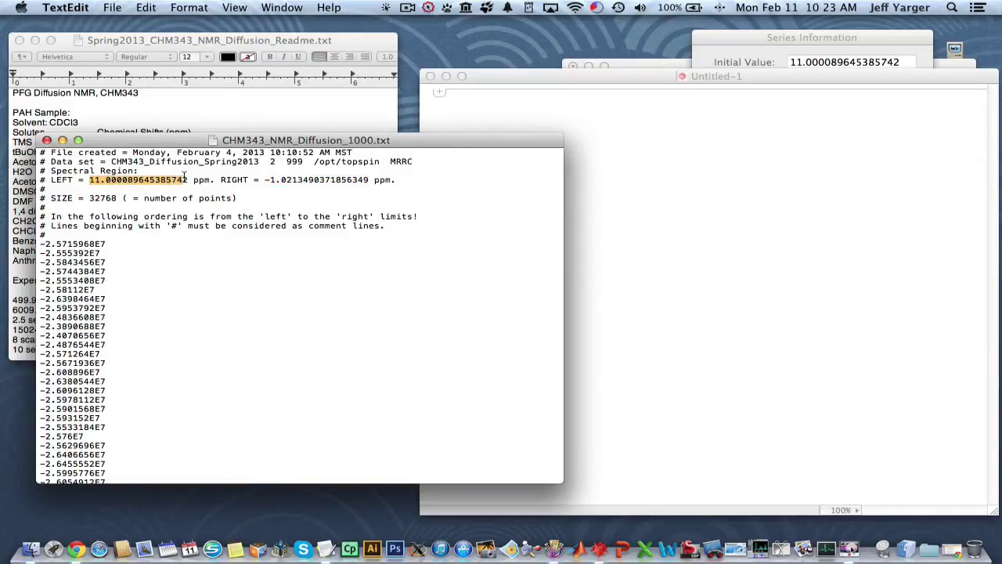
pyautogui.press('super+c')
pyautogui.click(809, 177)
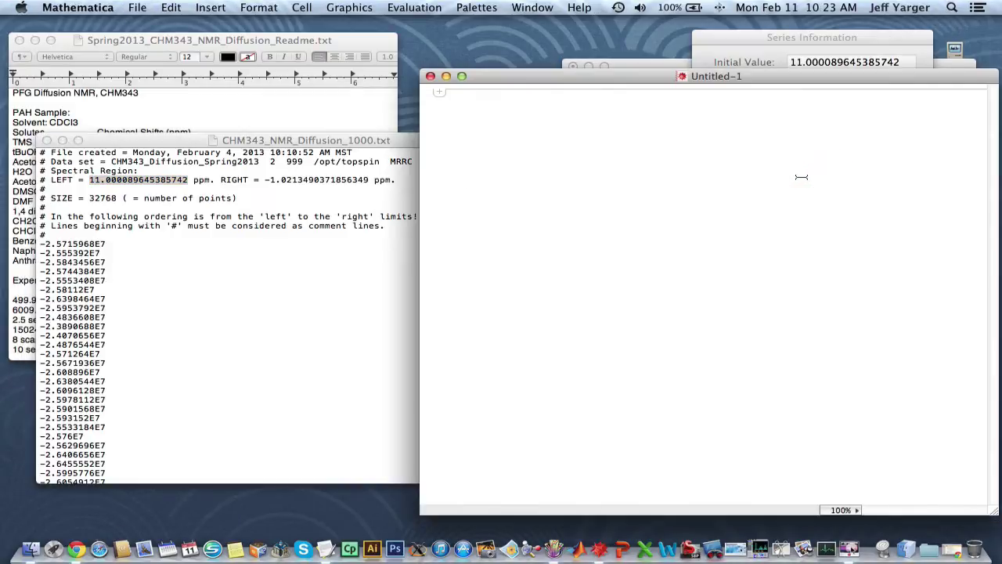
pyautogui.press('super+v')
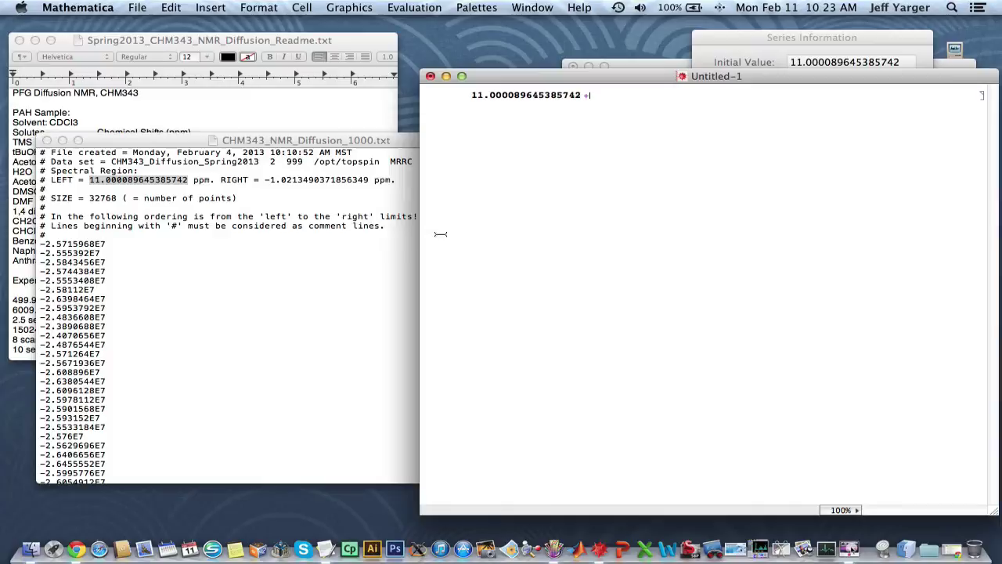
# Add the RIGHT limit's magnitude 1.0213490371856349 and wrap the sum in parentheses
pyautogui.click(328, 210)
pyautogui.moveTo(267, 180); pyautogui.dragTo(367, 177)
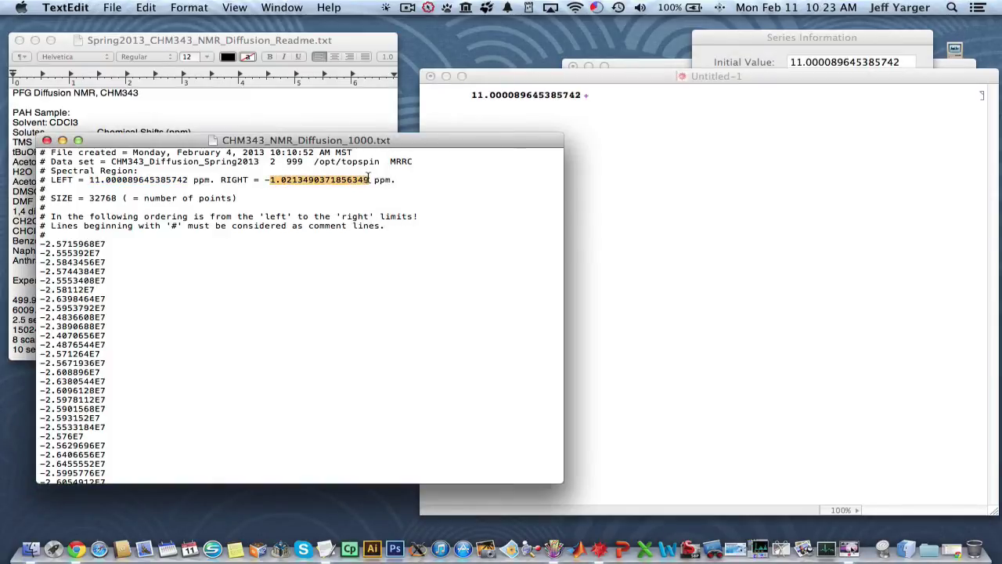
pyautogui.press('super+c')
pyautogui.click(702, 134)
pyautogui.press('super+v')
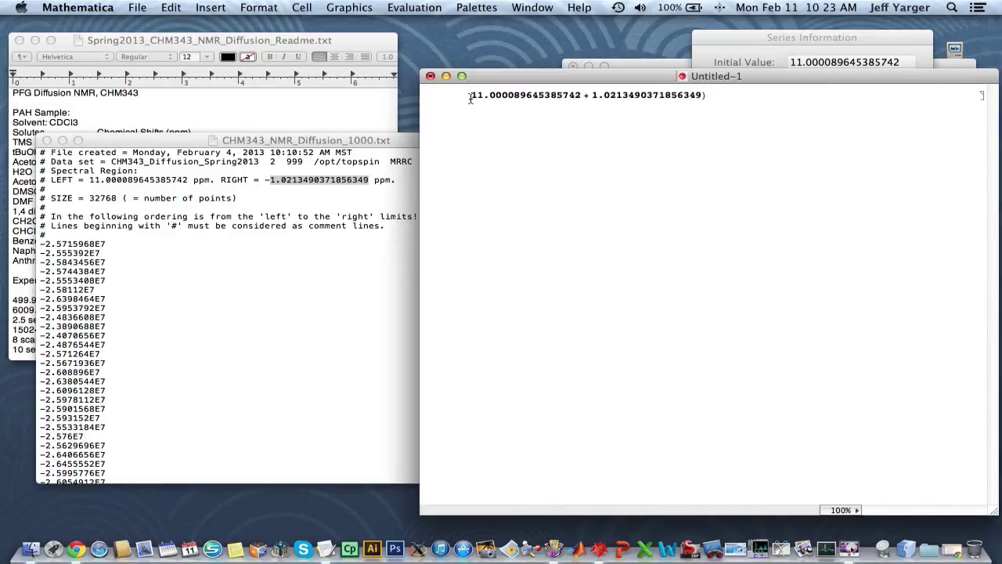
pyautogui.write('(')
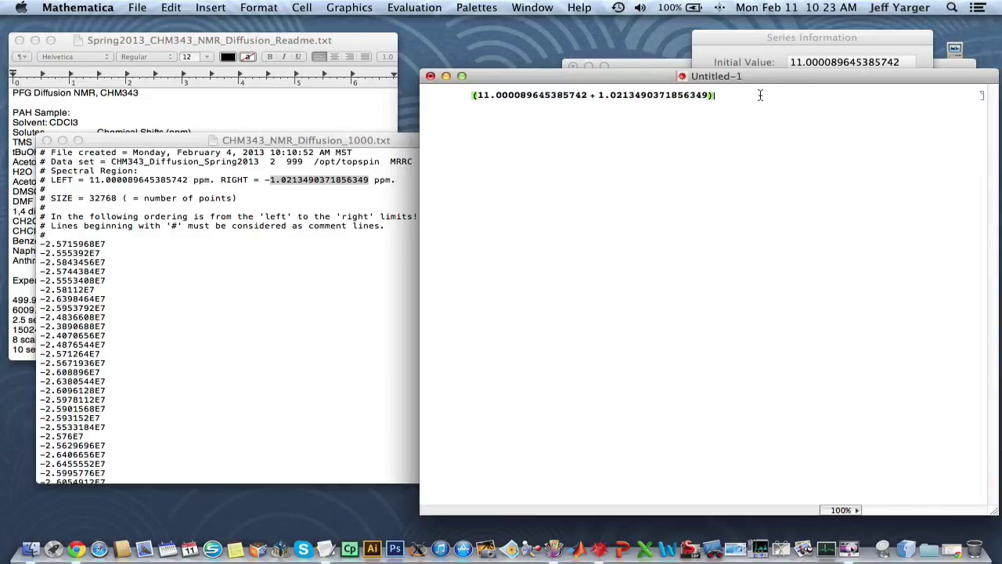
pyautogui.write('/')
# Divide by 32768, evaluate to get 0.000366865, and select the result
pyautogui.click(102, 200)
pyautogui.moveTo(87, 198); pyautogui.dragTo(119, 198)
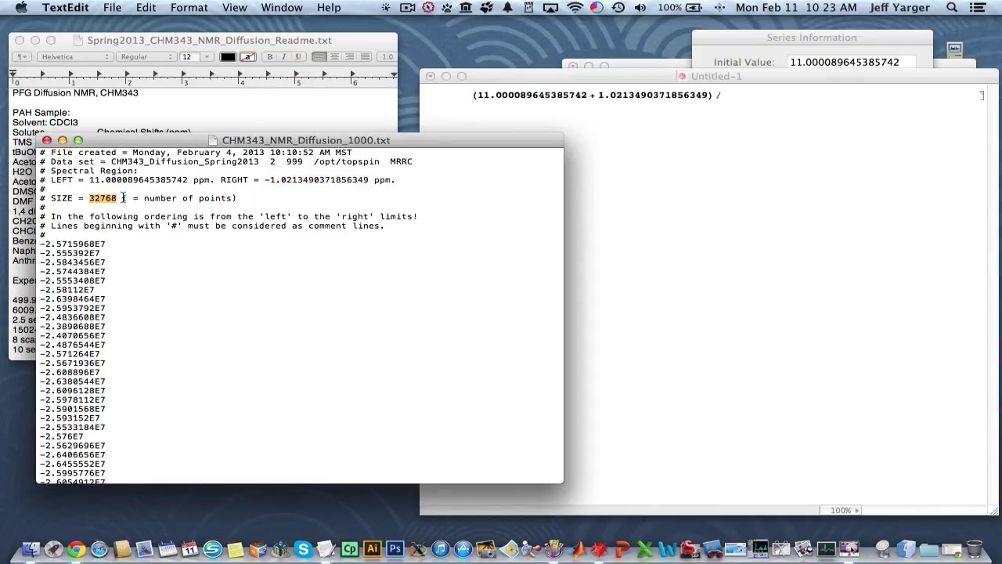
pyautogui.click(824, 97)
pyautogui.press('super+v')
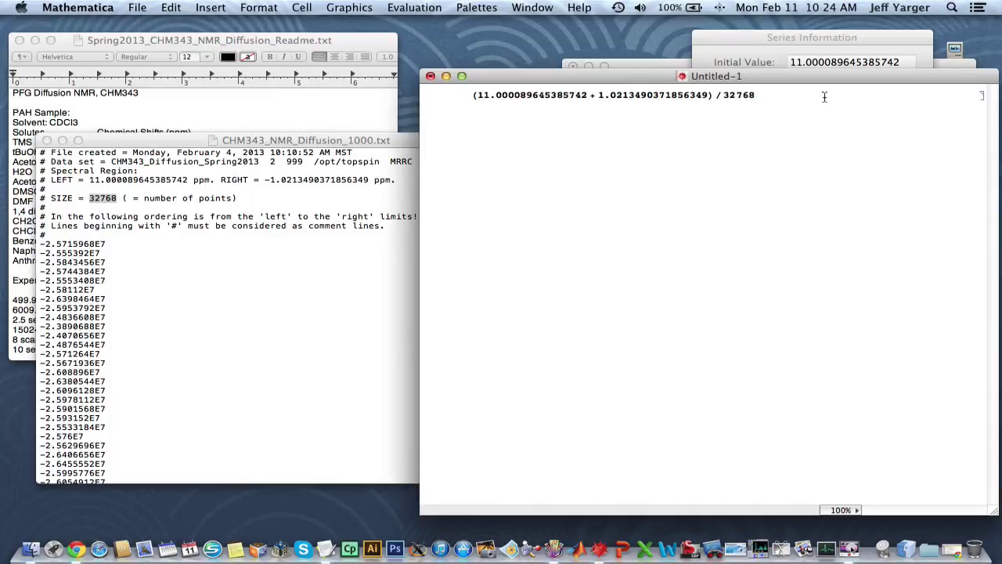
pyautogui.hotkey('shift', 'Return')
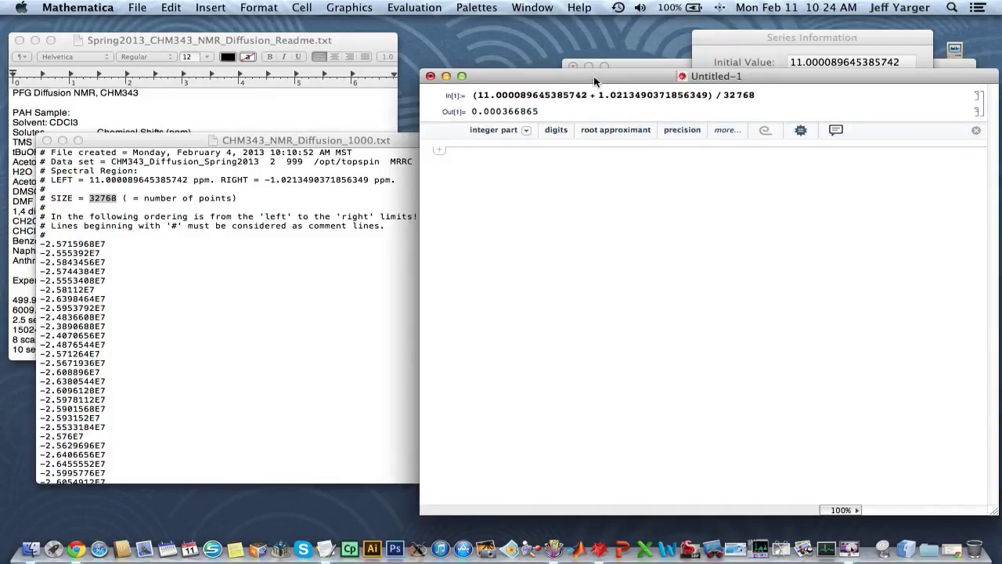
pyautogui.moveTo(593, 76); pyautogui.dragTo(270, 71)
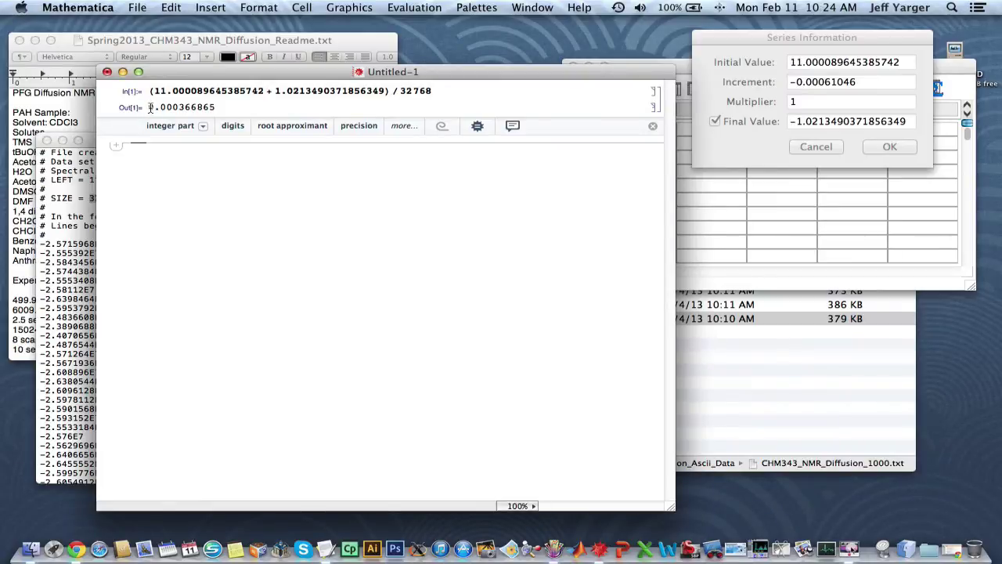
pyautogui.moveTo(148, 106); pyautogui.dragTo(197, 107)
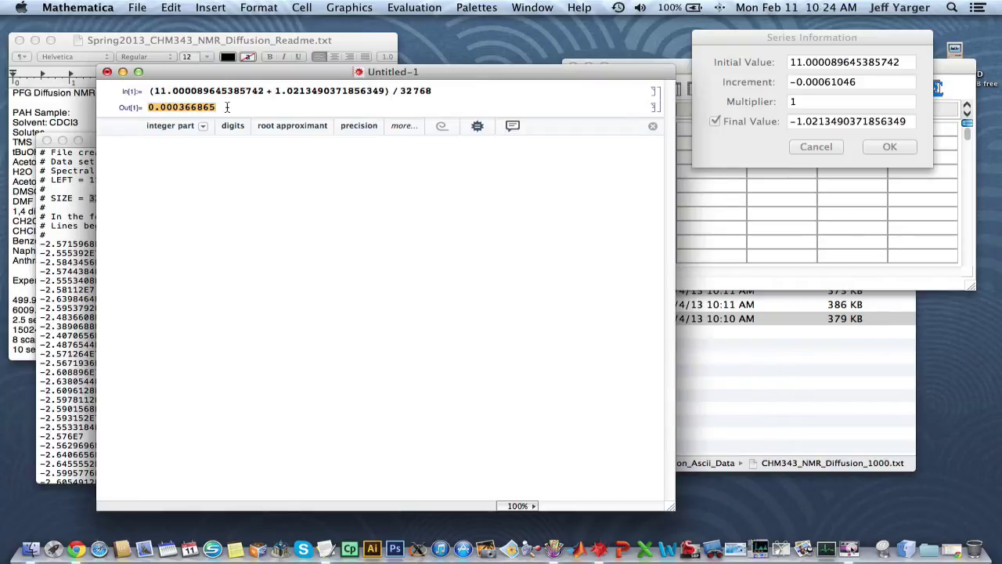
# Set the series increment to -0.000366865 and generate the Chemical Shift (PPM) column
pyautogui.click(876, 88)
pyautogui.doubleClick(826, 83)
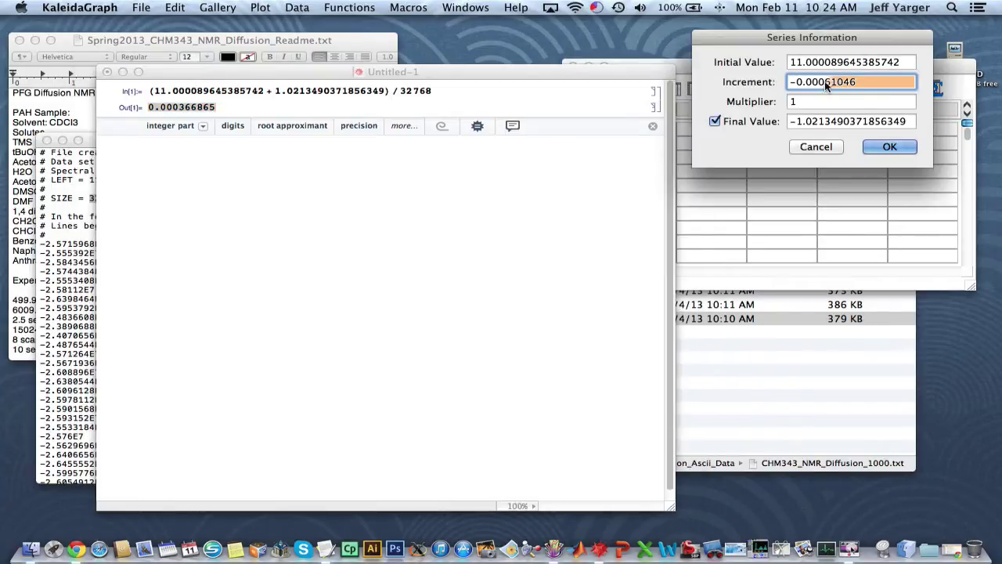
pyautogui.press('super+v')
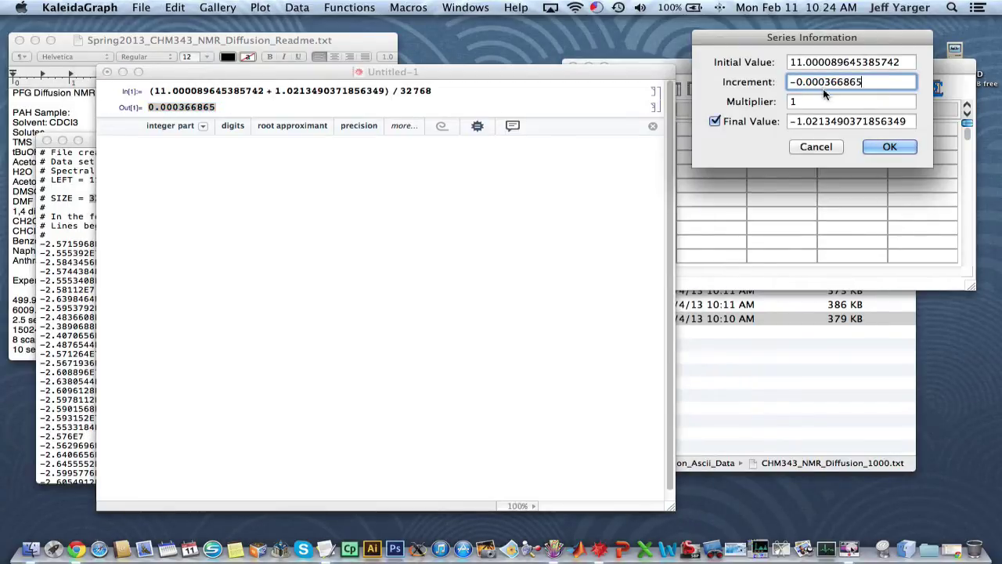
pyautogui.click(898, 146)
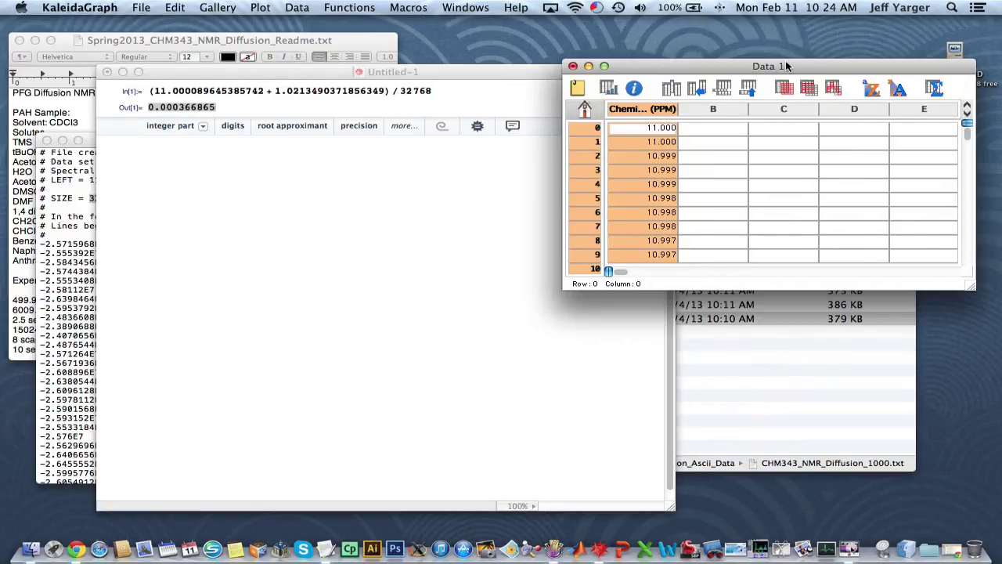
# Enlarge the Data 1 table and check that the column ends at -1.0213 at row 32768
pyautogui.moveTo(787, 66); pyautogui.dragTo(611, 36)
pyautogui.moveTo(798, 263); pyautogui.dragTo(940, 425)
pyautogui.moveTo(936, 110); pyautogui.dragTo(934, 397)
pyautogui.scroll(-20, 756, 341)
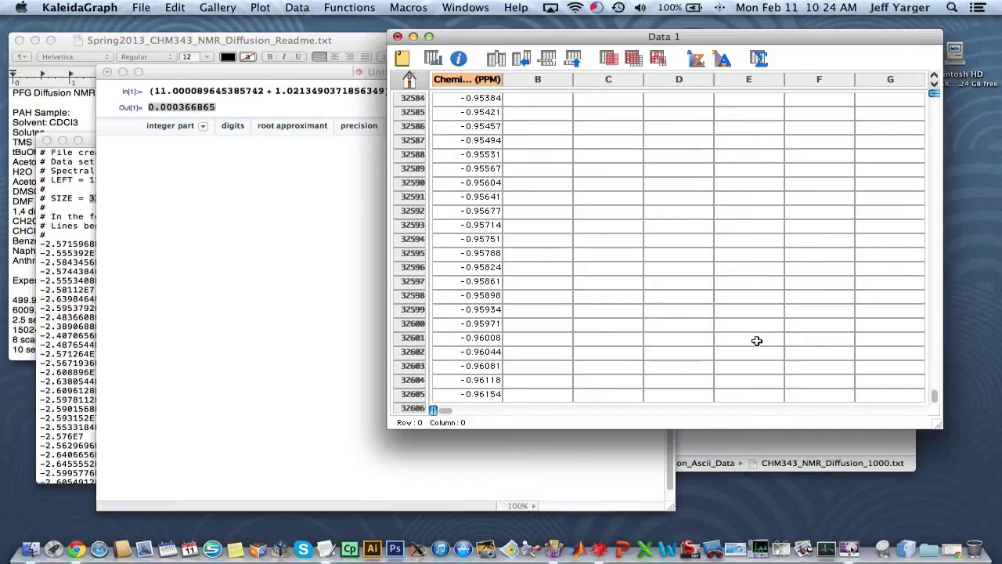
pyautogui.scroll(-15, 756, 341)
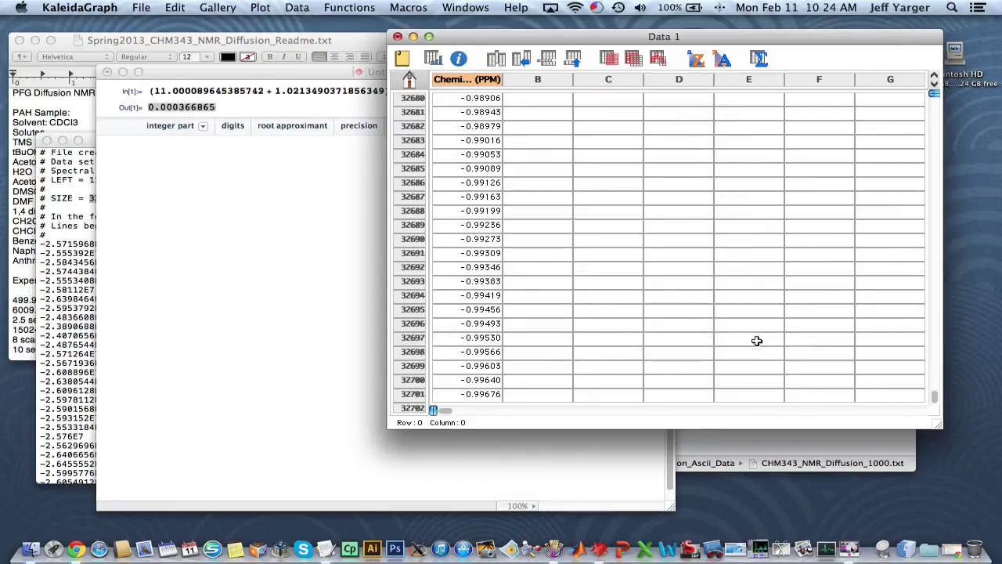
pyautogui.scroll(-20, 757, 340)
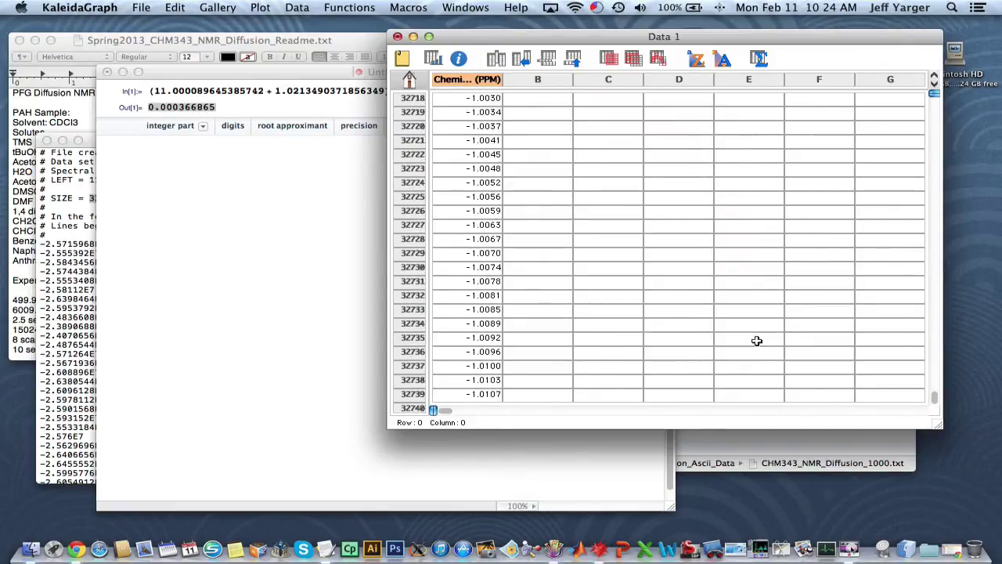
pyautogui.scroll(3, 756, 341)
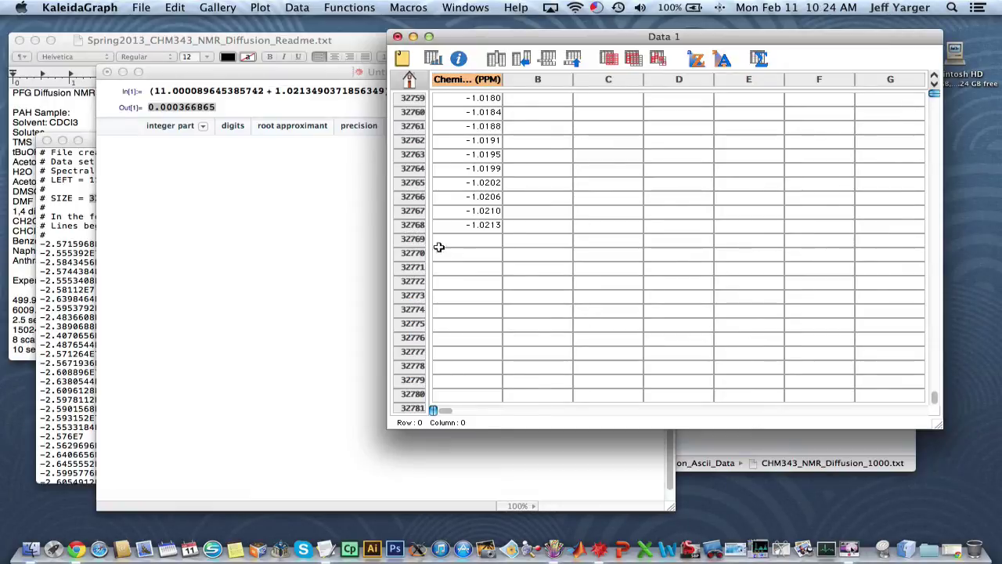
# Evaluate 2 + 2 in a new cell of the Untitled-1 notebook, returning 4
pyautogui.click(274, 224)
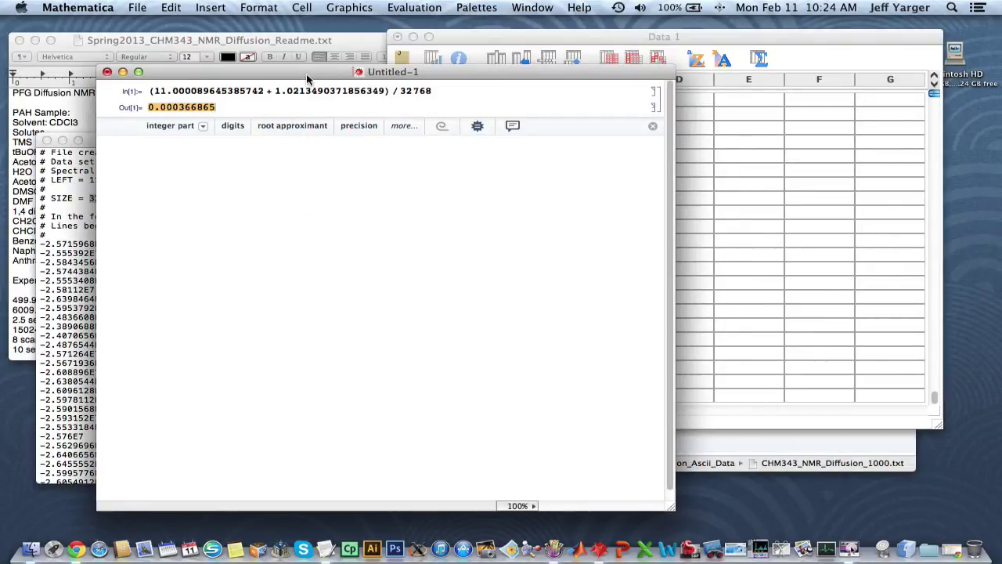
pyautogui.moveTo(306, 74); pyautogui.dragTo(362, 74)
pyautogui.click(340, 192)
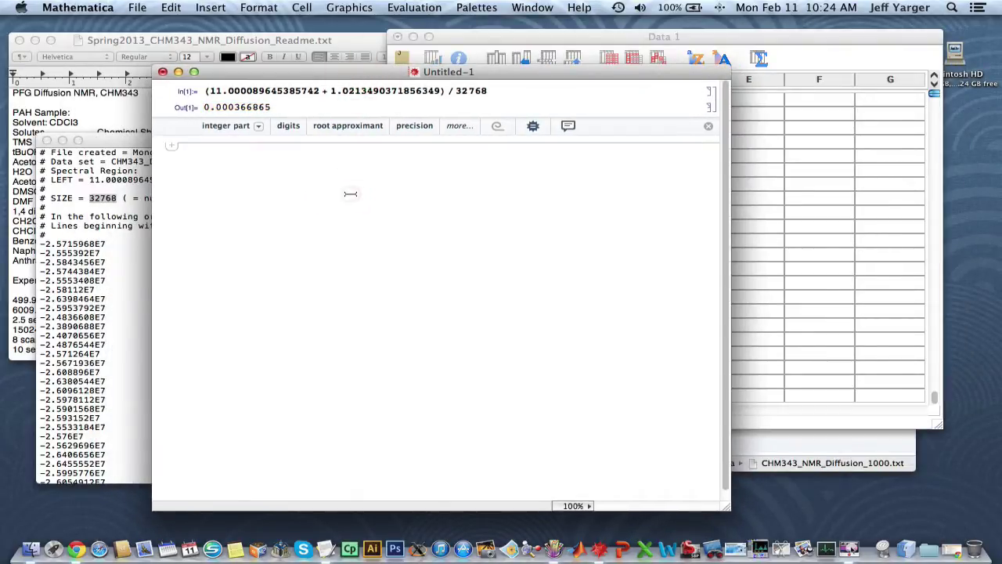
pyautogui.write('2')
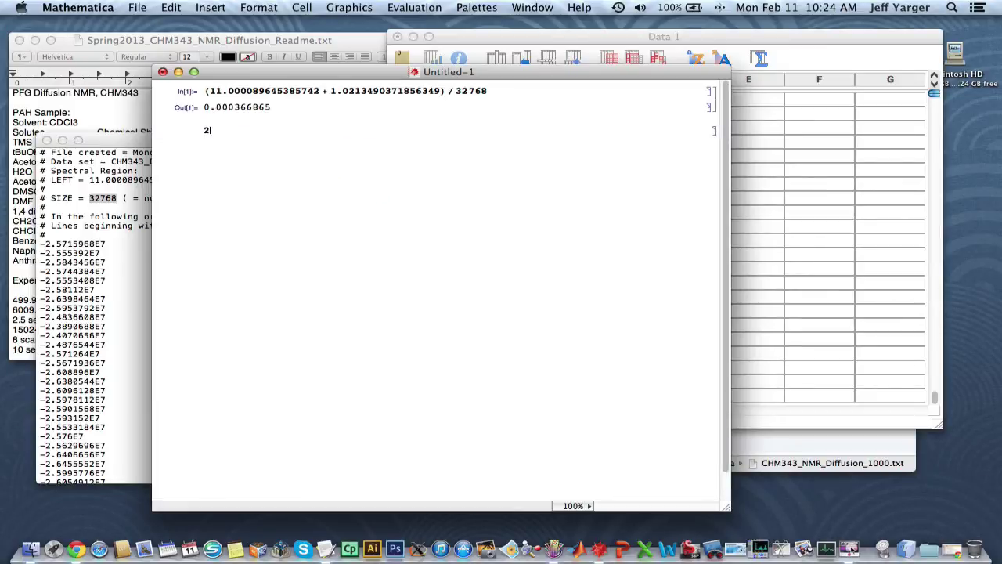
pyautogui.write('*')
pyautogui.write('2')
pyautogui.hotkey('shift', 'Return')
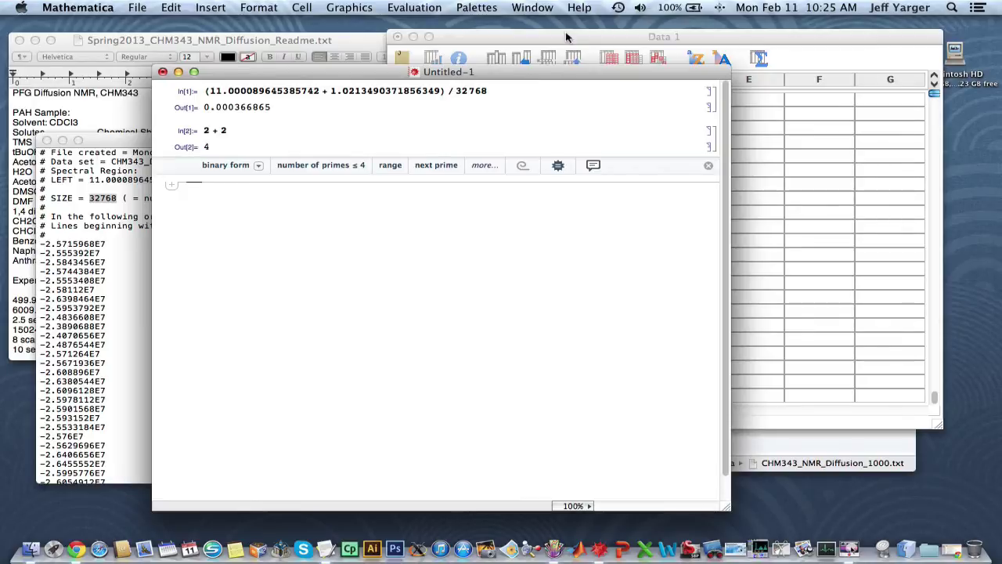
pyautogui.click(552, 7)
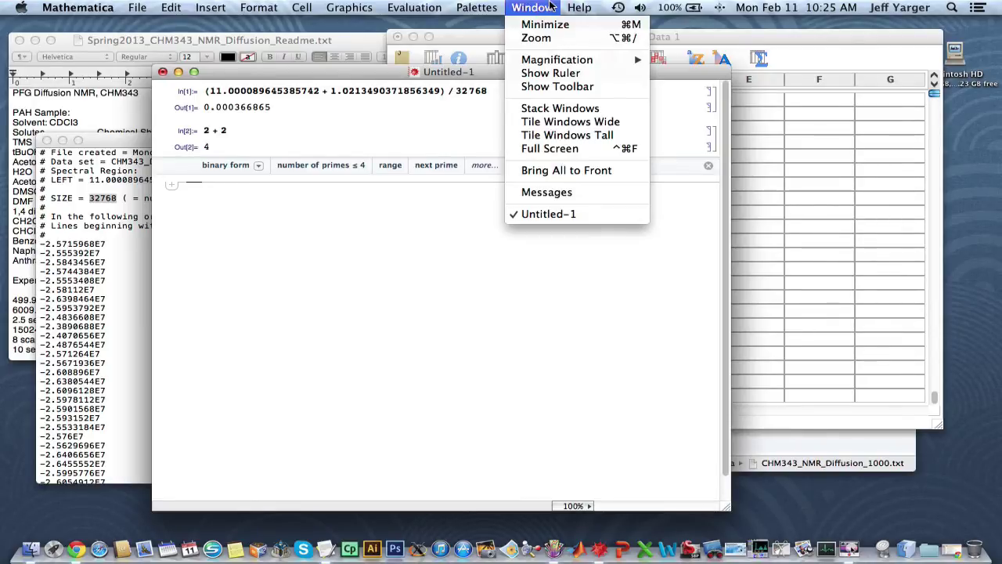
pyautogui.moveTo(579, 7)
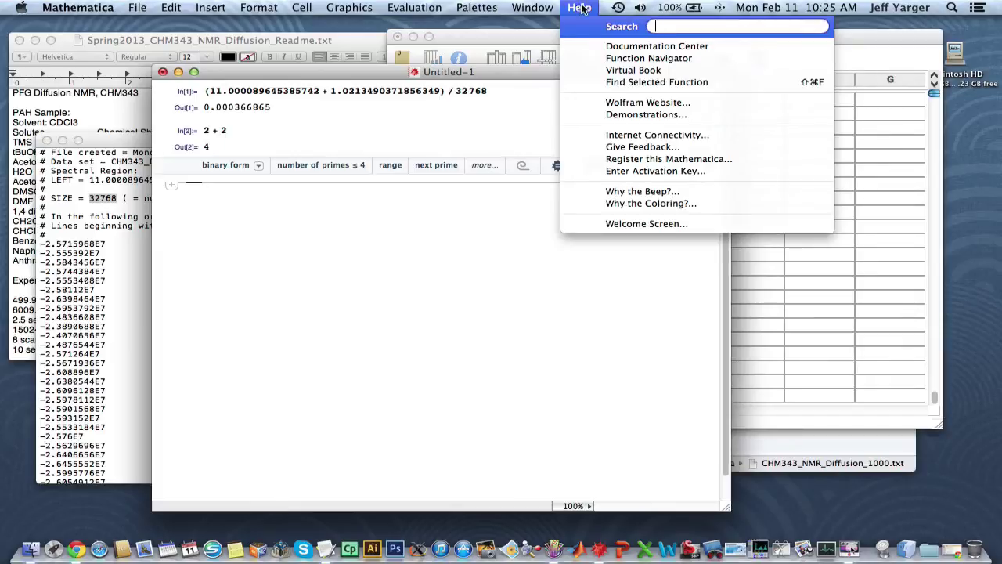
# In the Documentation Center's Data Visualization guide, select the Compare Two Fits model and data code
pyautogui.click(626, 47)
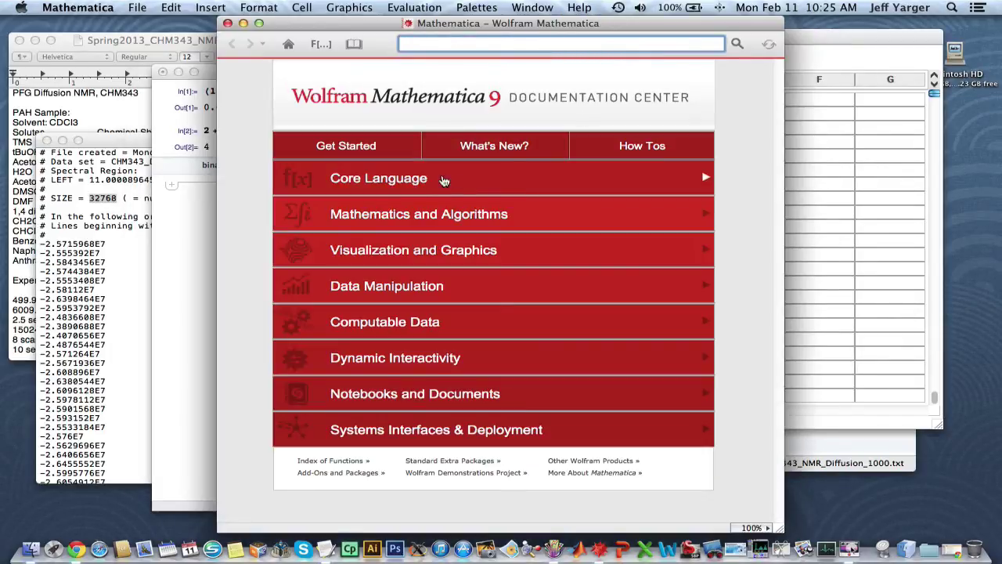
pyautogui.click(417, 246)
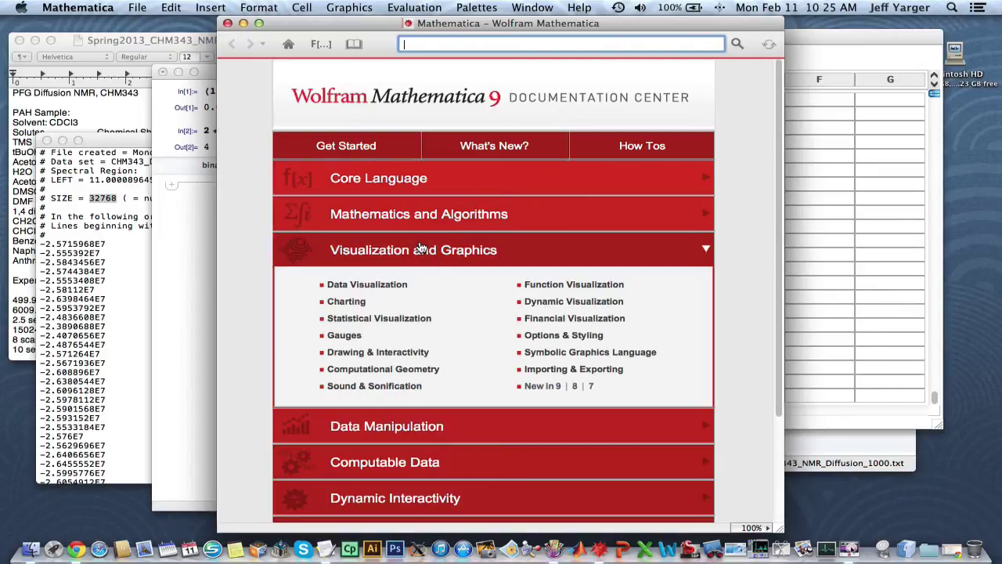
pyautogui.click(362, 286)
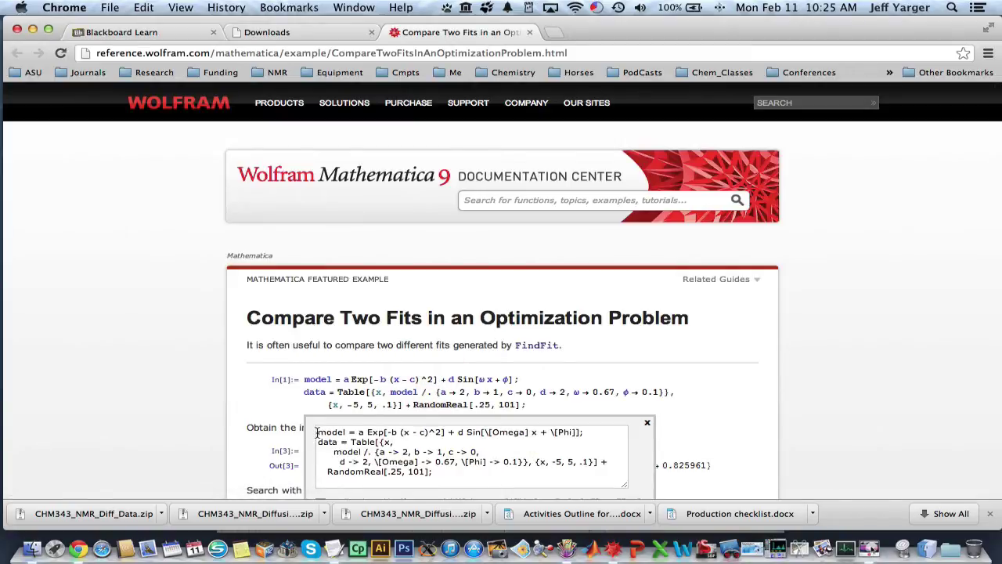
pyautogui.moveTo(317, 432); pyautogui.dragTo(454, 475)
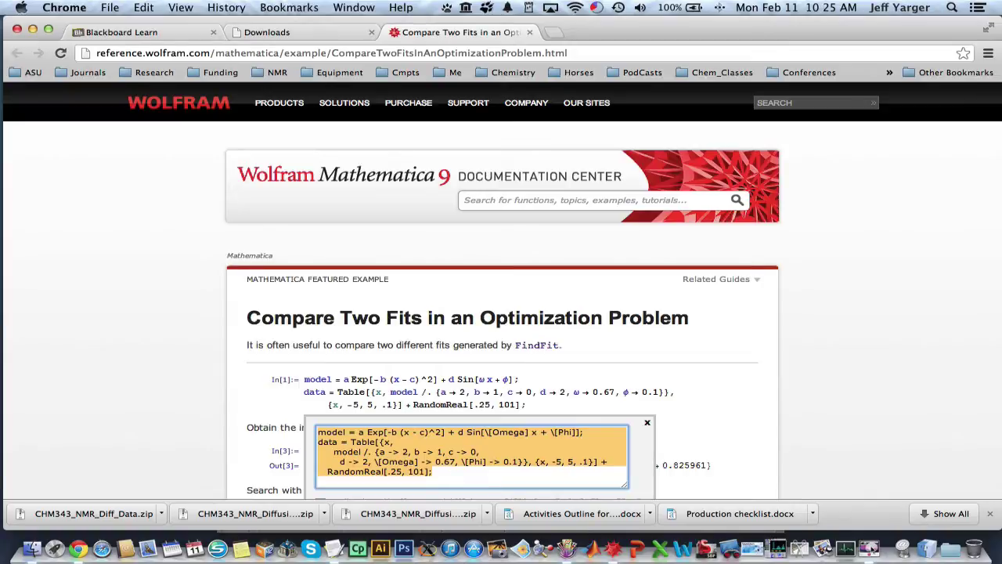
# Paste the model and data code into Untitled-1 and evaluate it as In[3]
pyautogui.click(613, 548)
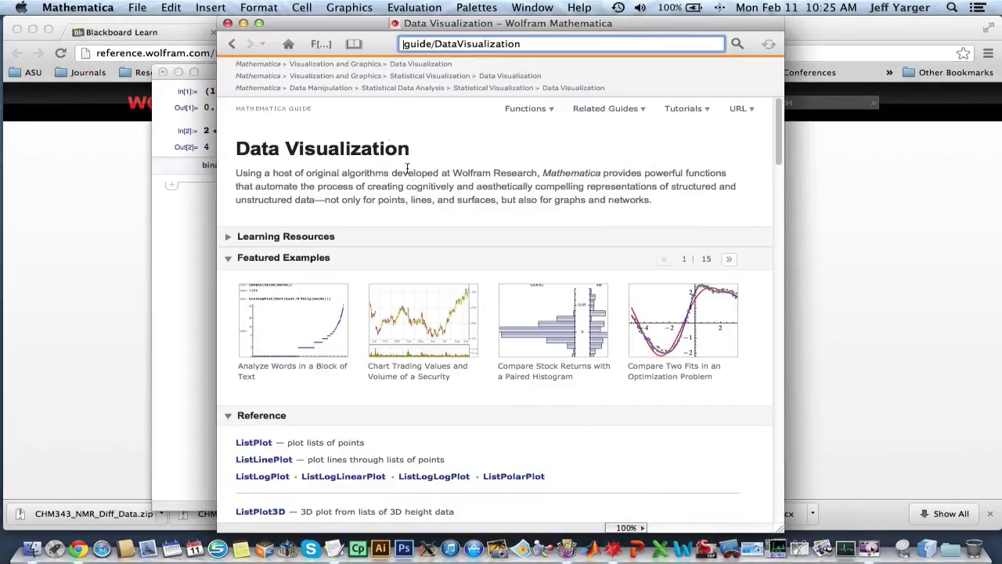
pyautogui.click(184, 208)
pyautogui.write('model = a Exp[-b (x - c) ^2] + d Sin[ω x + ϕ]; data = Table[{x, model /. {a → 2, b → 1, c → 0, d → 2, ω → 0.67, ϕ → 0.1}}, {x, -5, 5, .1}] + RandomReal[.25, 101];')
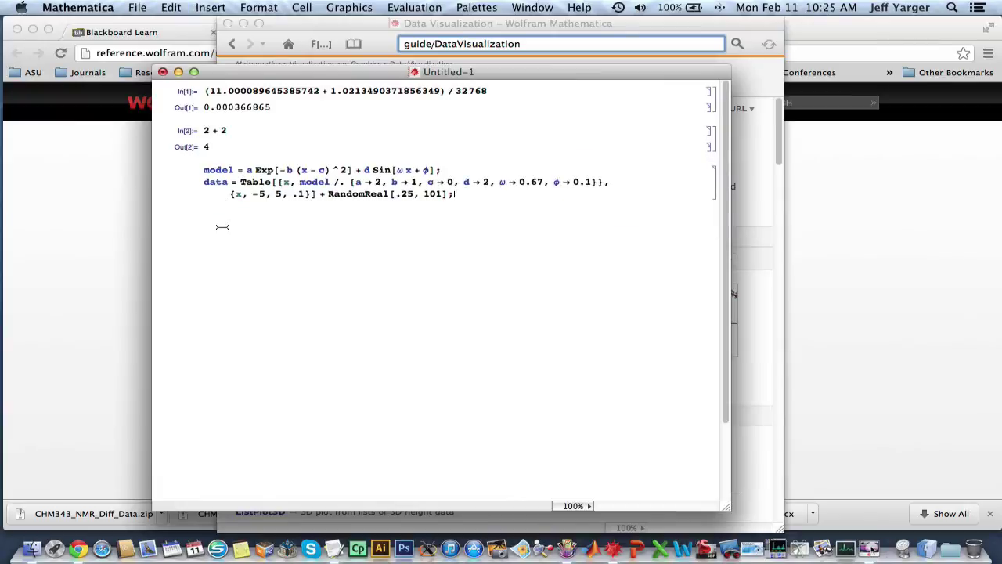
pyautogui.hotkey('shift', 'Return')
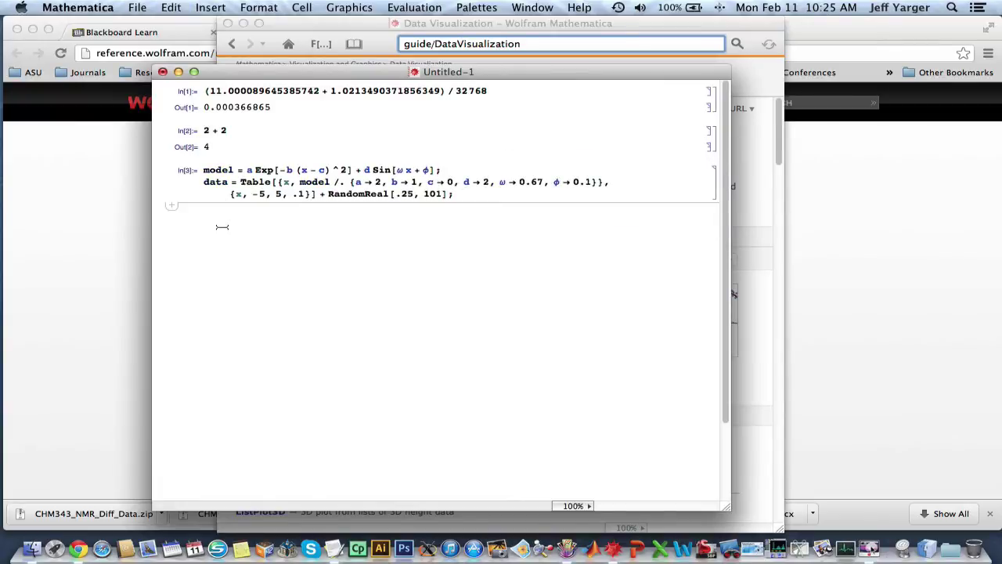
# Close the Compare Two Fits code popup and minimize the browser
pyautogui.click(895, 242)
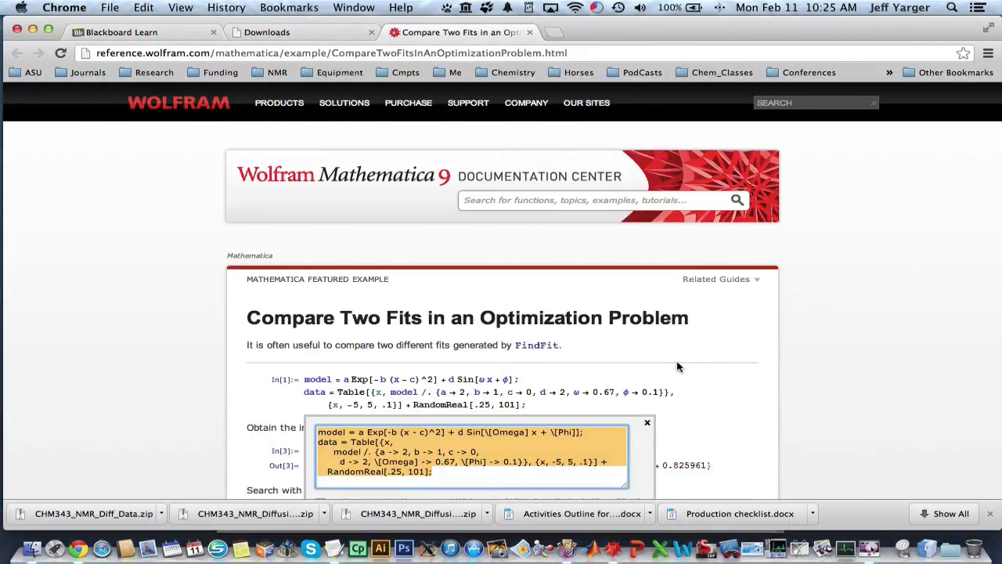
pyautogui.scroll(-5, 678, 366)
pyautogui.click(539, 340)
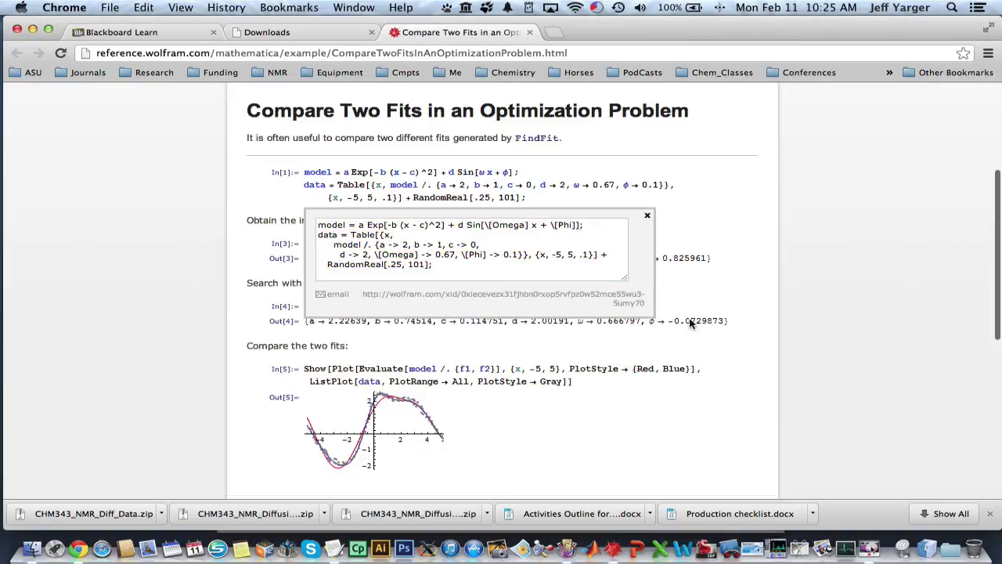
pyautogui.click(645, 216)
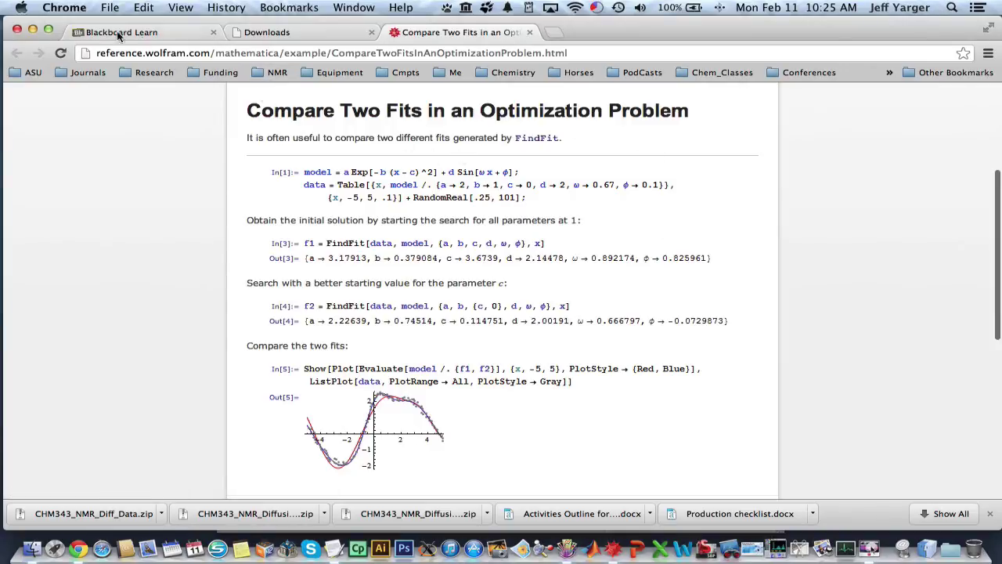
pyautogui.click(33, 29)
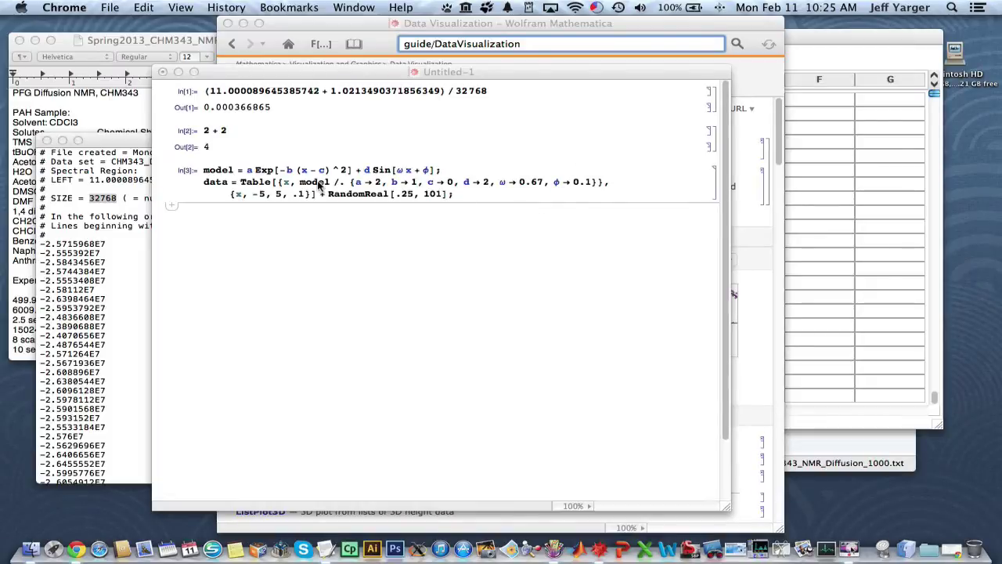
# Close the Untitled-1 notebook without saving and close the Data Visualization guide
pyautogui.click(163, 72)
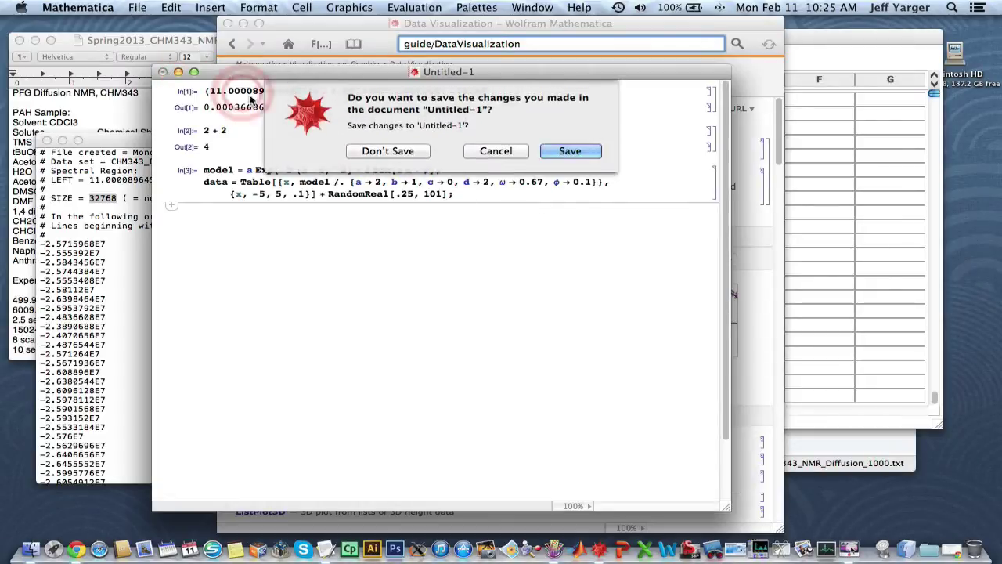
pyautogui.click(390, 154)
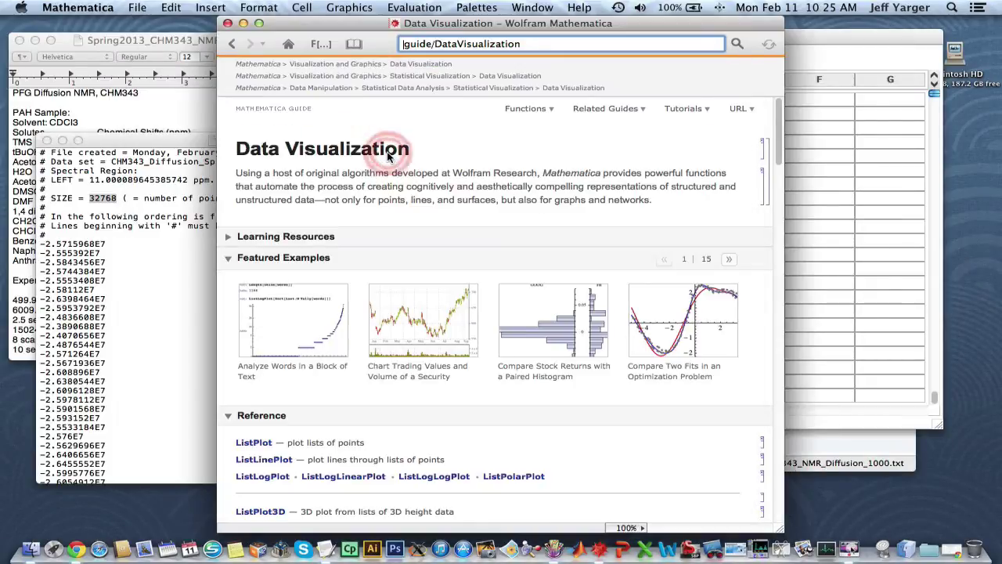
pyautogui.click(227, 23)
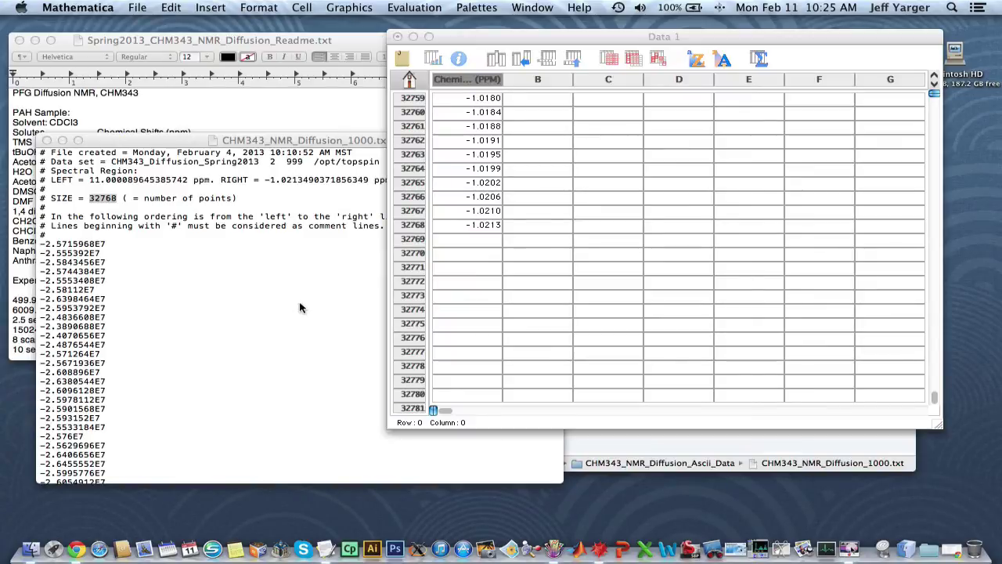
pyautogui.scroll(15, 682, 274)
pyautogui.scroll(3, 682, 275)
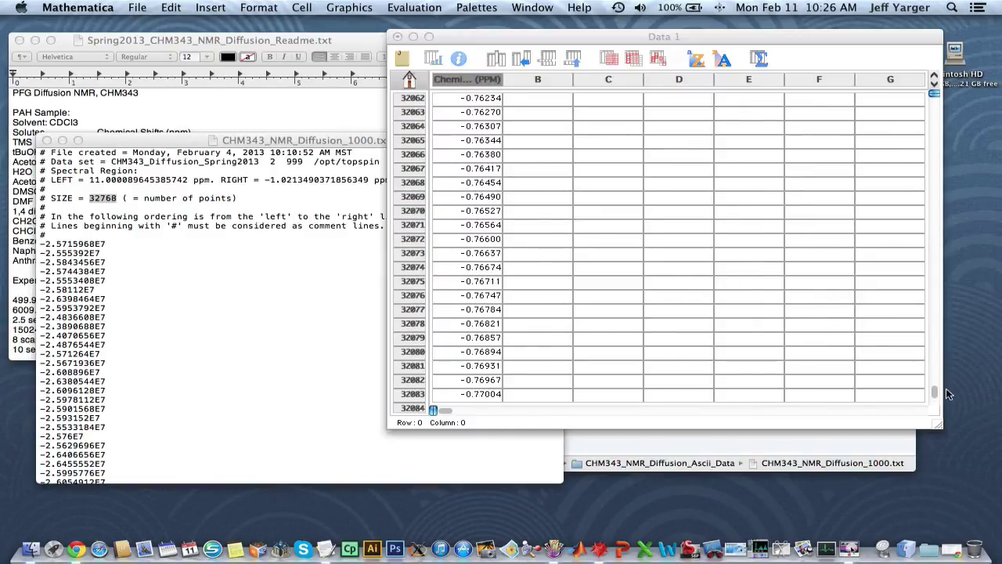
# Retitle column B of the Data 1 table as 1000 DAC
pyautogui.click(938, 397)
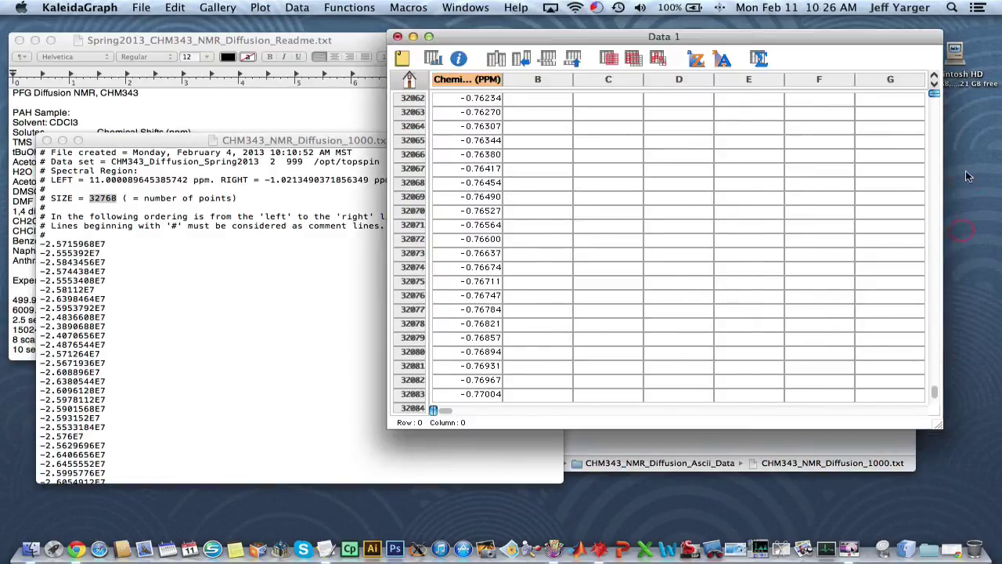
pyautogui.click(933, 109)
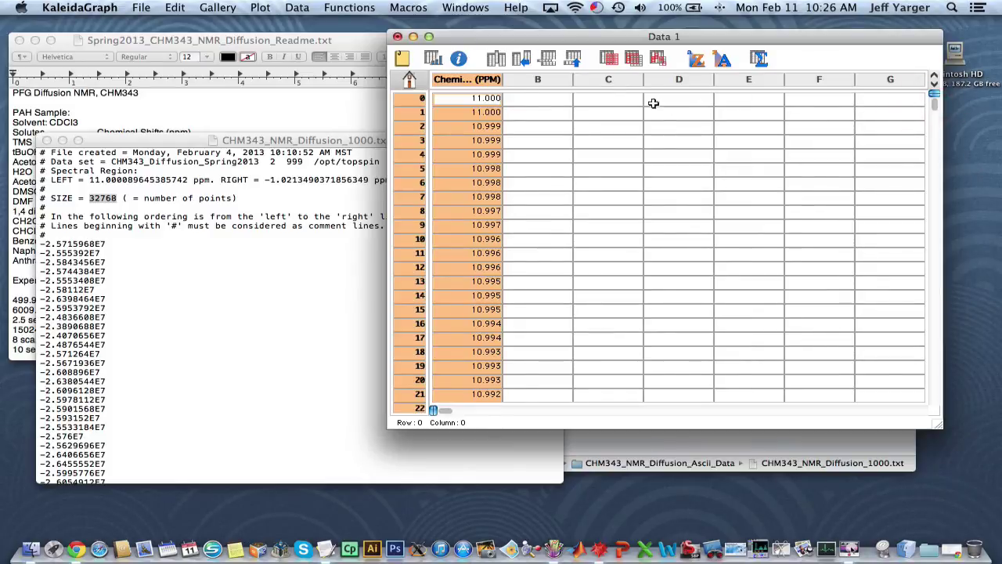
pyautogui.doubleClick(548, 80)
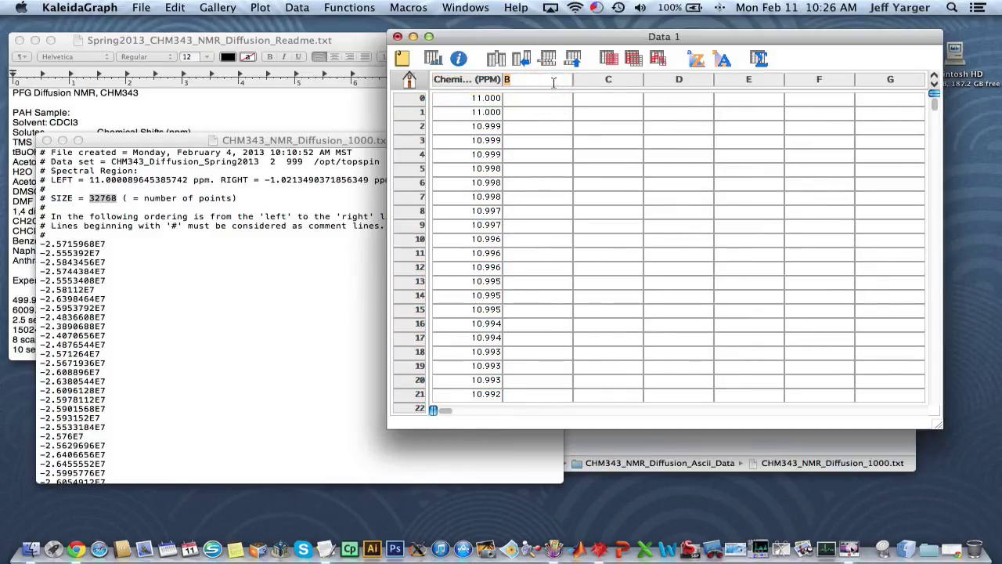
pyautogui.write('1000 DAC')
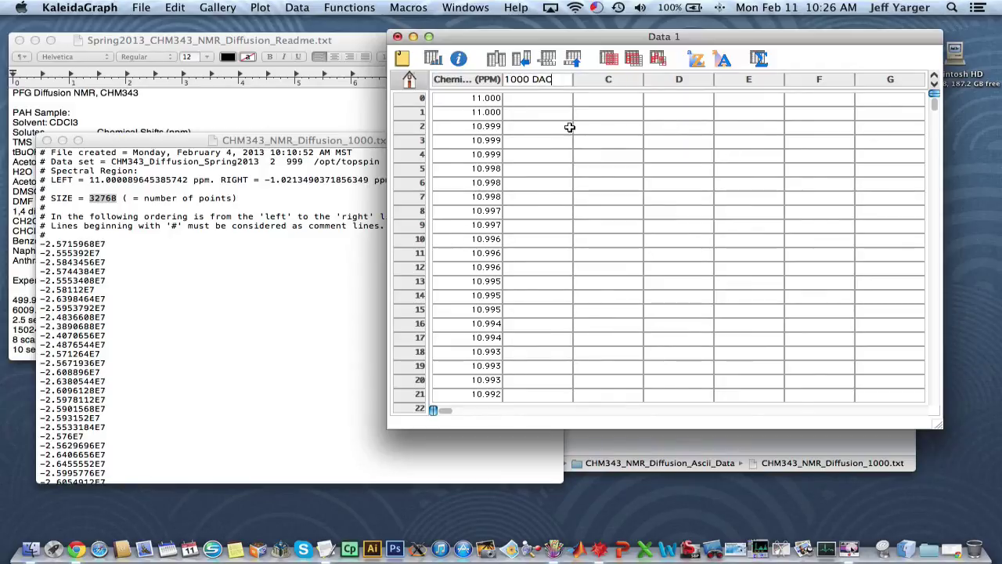
pyautogui.click(564, 126)
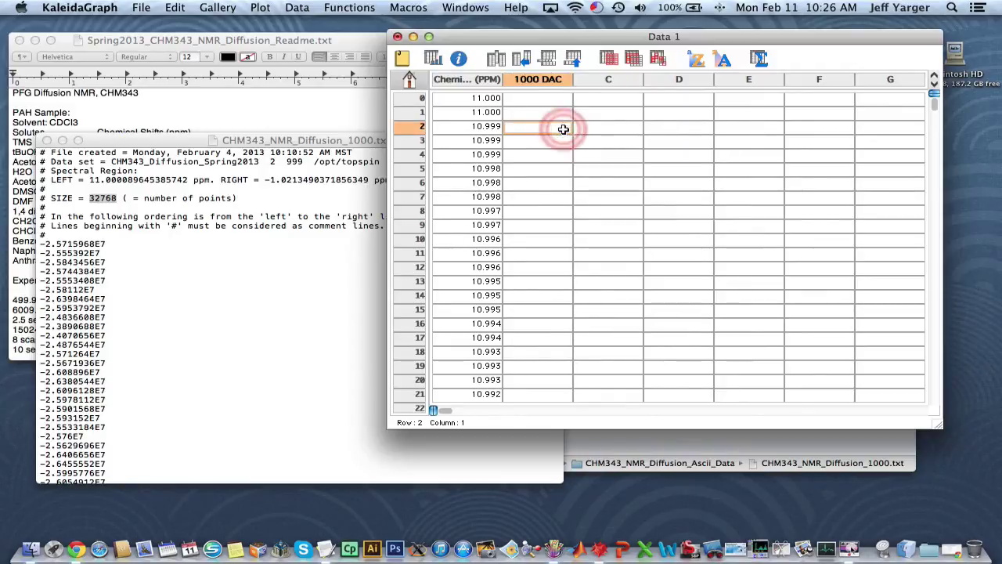
# Open CHM343_NMR_Diffusion_1000.txt for text import with Lines Skipped kept at 10
pyautogui.click(155, 10)
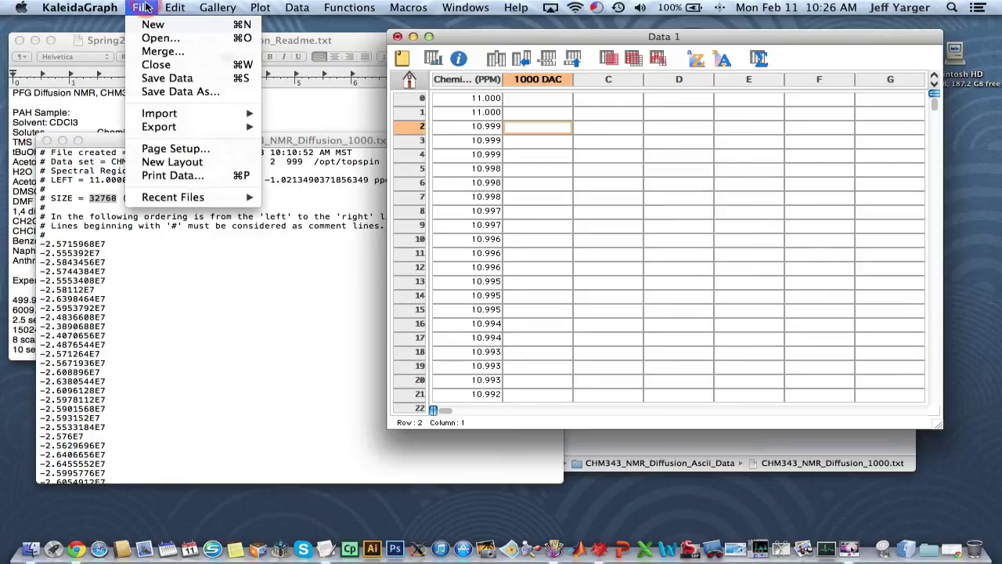
pyautogui.click(150, 38)
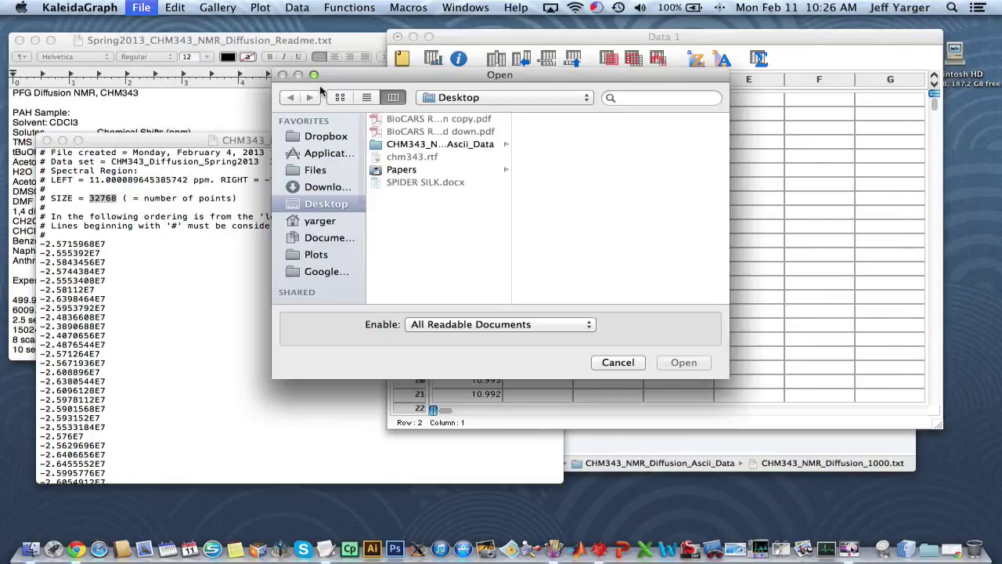
pyautogui.click(446, 144)
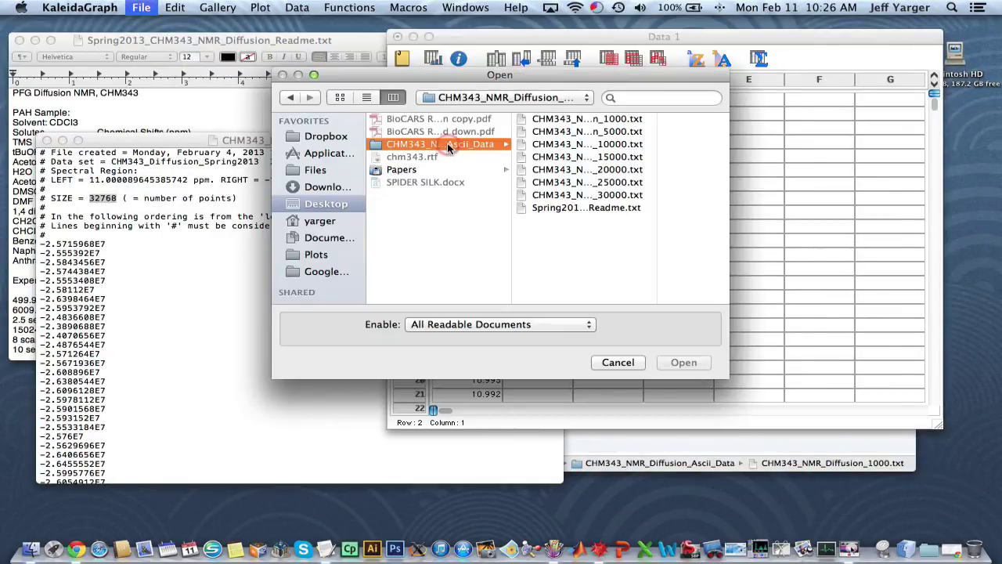
pyautogui.click(619, 122)
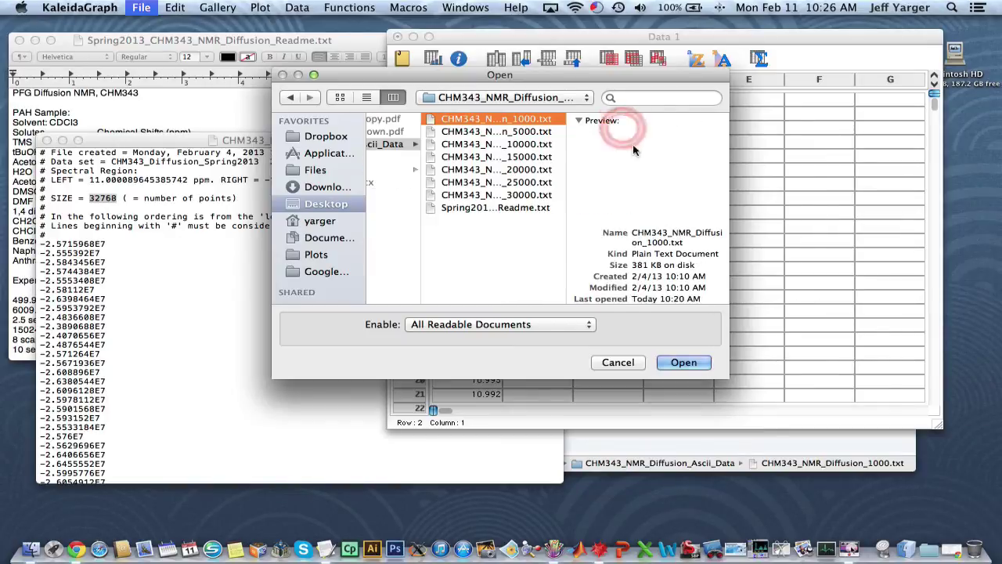
pyautogui.click(684, 362)
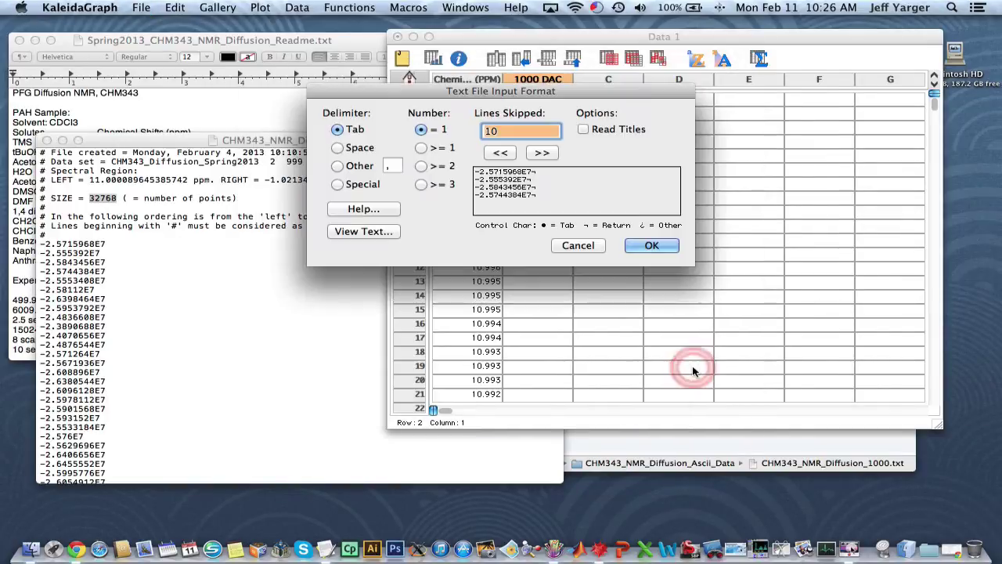
pyautogui.click(501, 153)
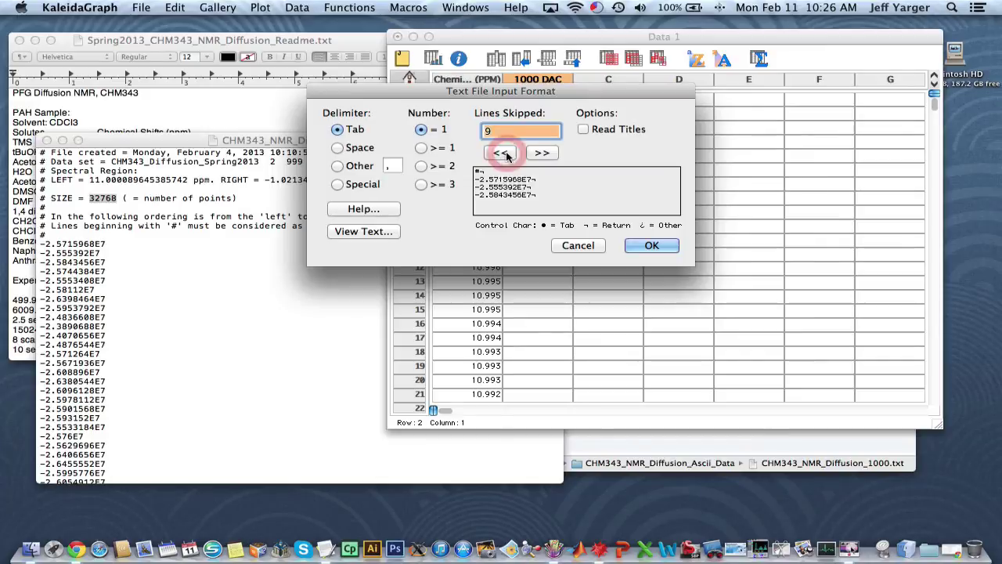
pyautogui.click(501, 153)
pyautogui.click(541, 153)
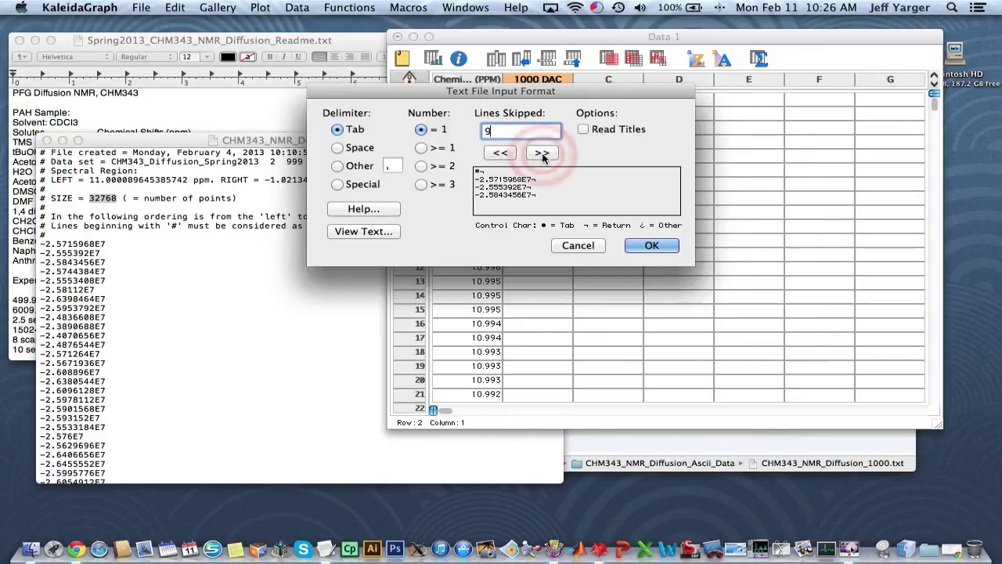
pyautogui.click(542, 152)
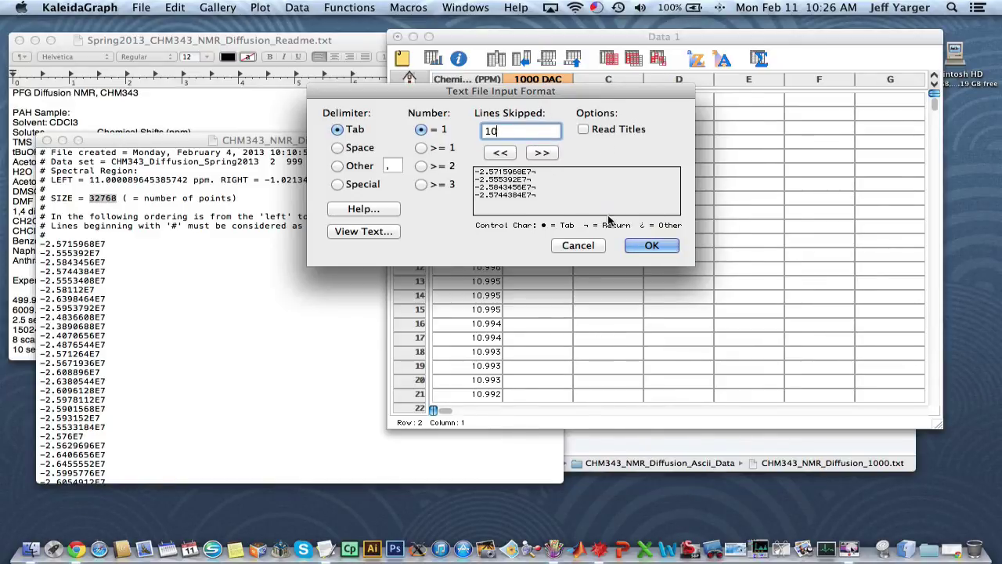
# Load the imported file, then copy its column A intensities into Data 1's 1000 DAC column
pyautogui.click(649, 246)
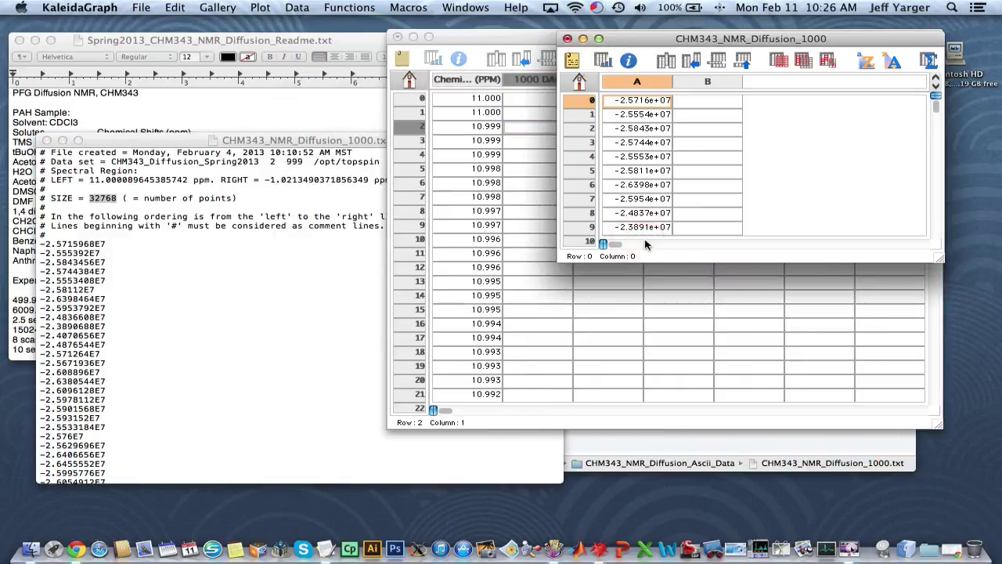
pyautogui.click(655, 81)
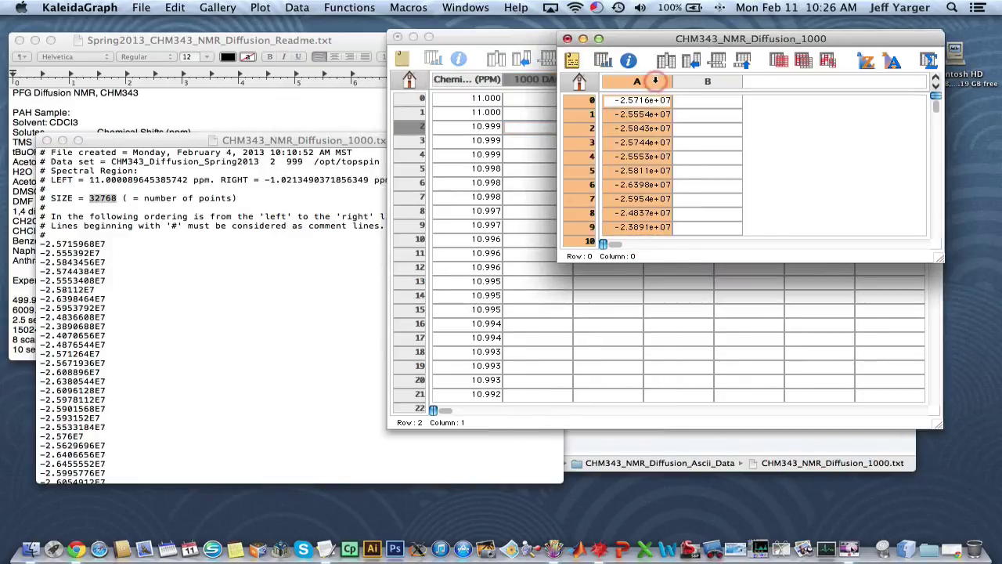
pyautogui.press('super+c')
pyautogui.click(524, 97)
pyautogui.click(527, 79)
pyautogui.press('super+v')
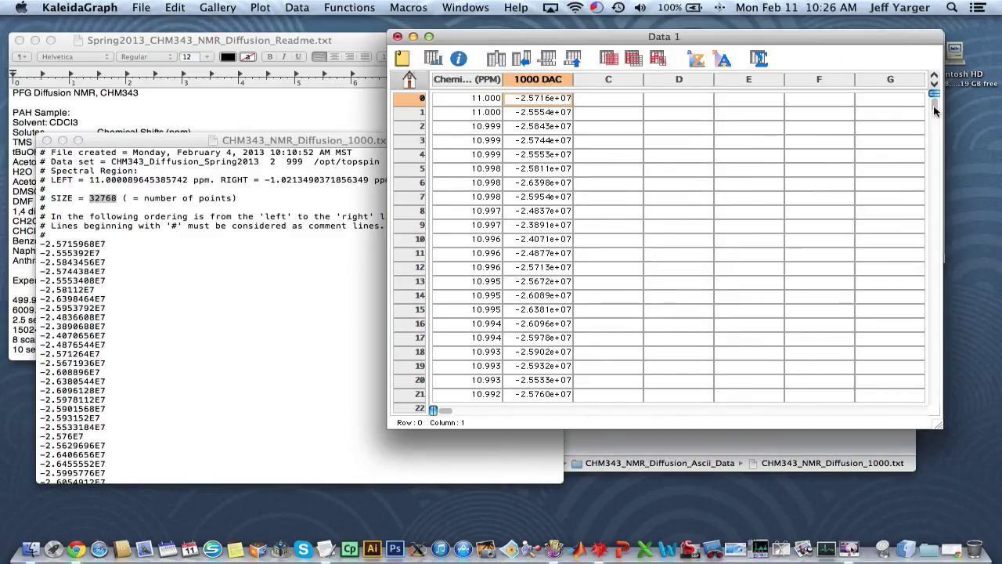
# Clear the unmatched row-32768 chemical shift value at the bottom of Data 1
pyautogui.moveTo(935, 110); pyautogui.dragTo(967, 392)
pyautogui.click(967, 391)
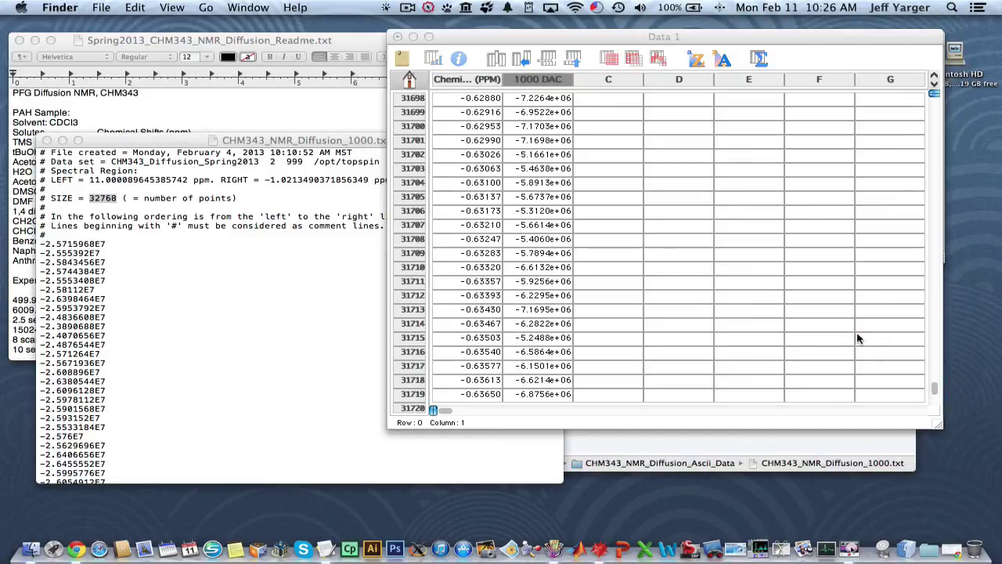
pyautogui.scroll(-3, 857, 338)
pyautogui.scroll(-10, 857, 339)
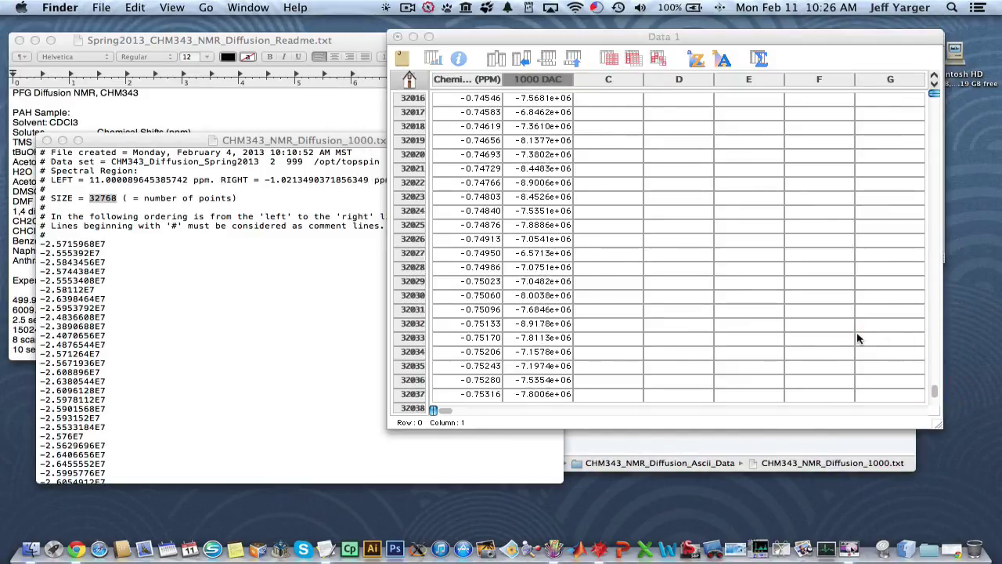
pyautogui.scroll(-6, 857, 339)
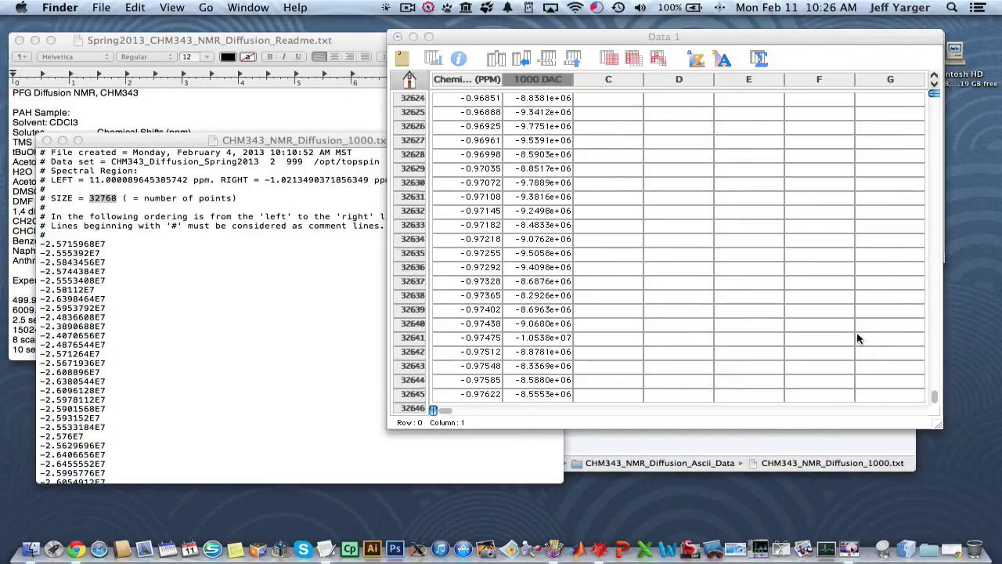
pyautogui.scroll(-2, 857, 339)
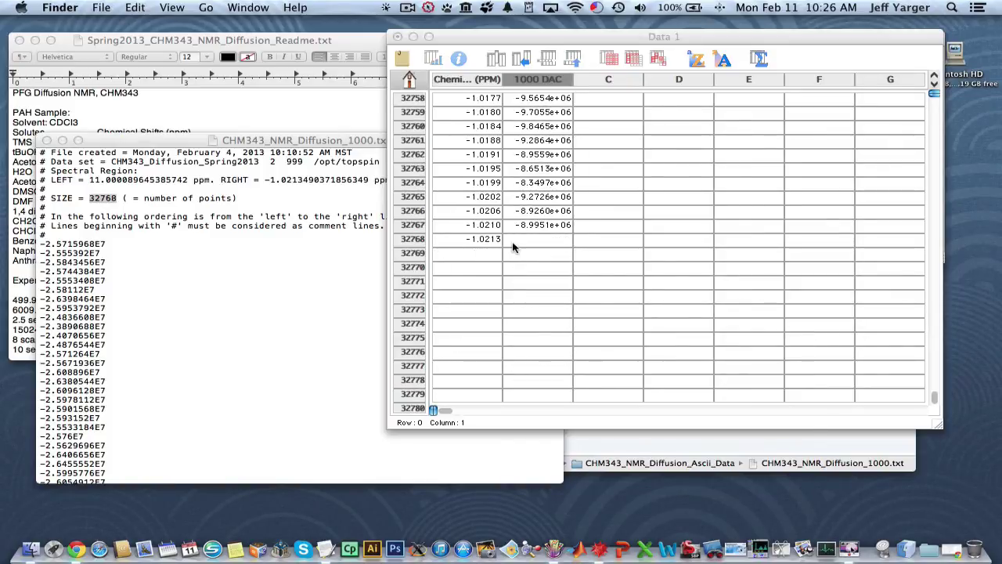
pyautogui.click(488, 242)
pyautogui.click(487, 239)
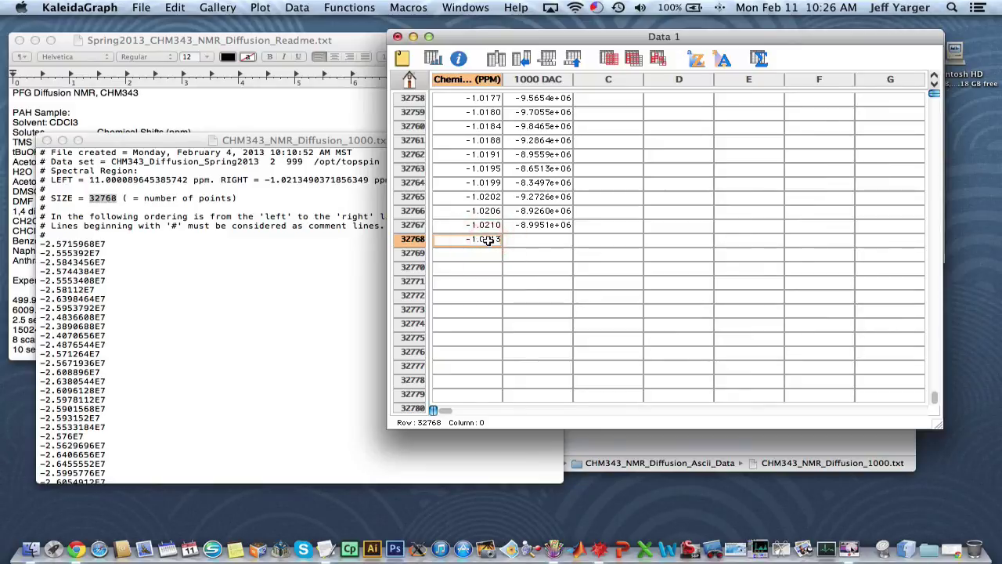
pyautogui.click(539, 254)
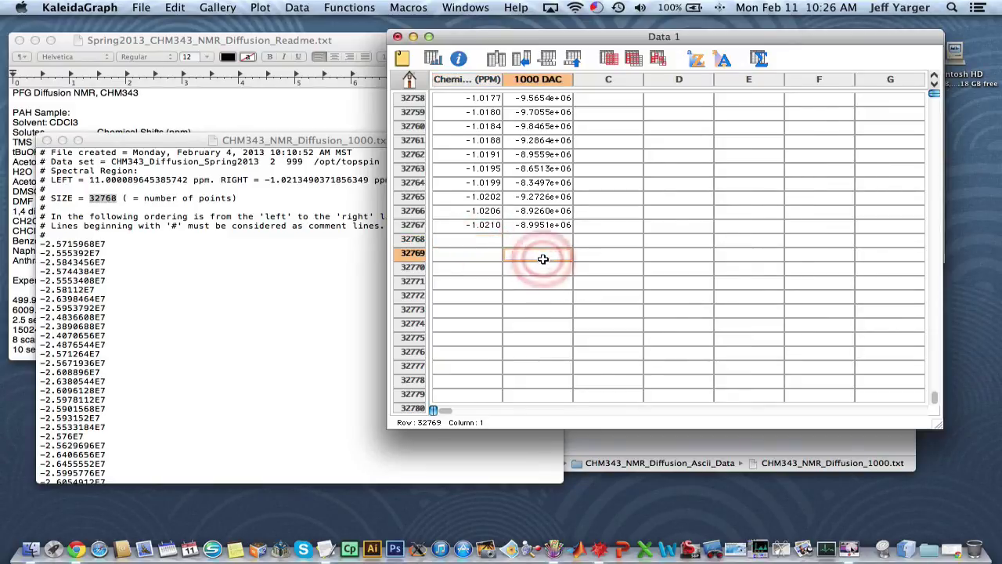
pyautogui.scroll(15, 540, 258)
pyautogui.moveTo(934, 396); pyautogui.dragTo(928, 43)
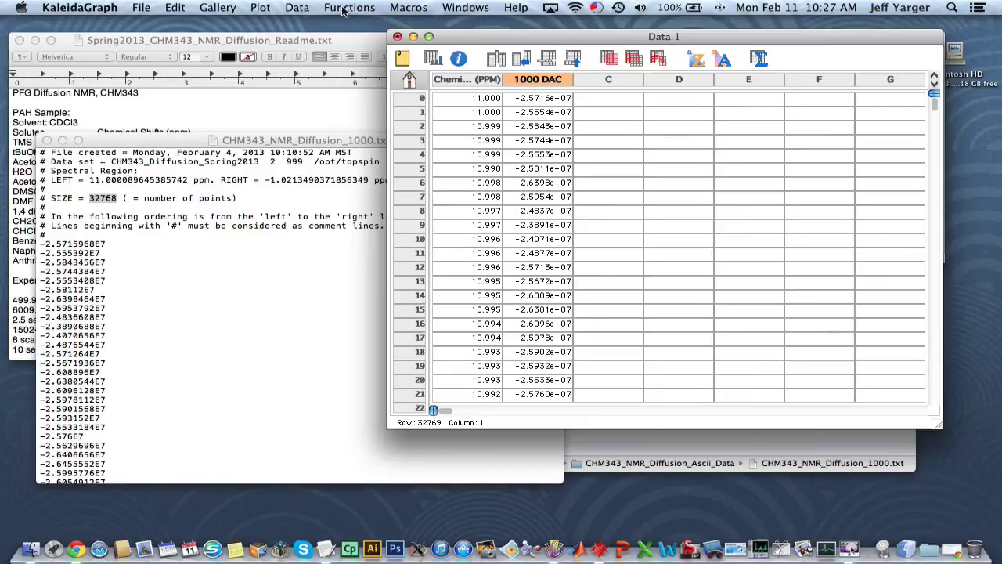
# Create a Linear Line plot of 1000 DAC versus Chemical Shift (PPM)
pyautogui.click(259, 9)
pyautogui.moveTo(224, 9)
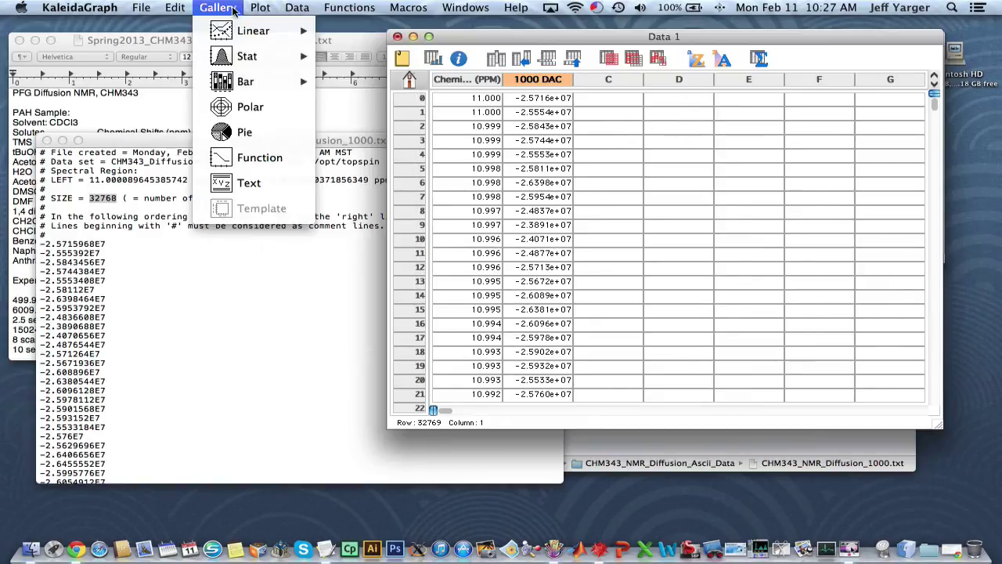
pyautogui.moveTo(255, 33)
pyautogui.click(371, 37)
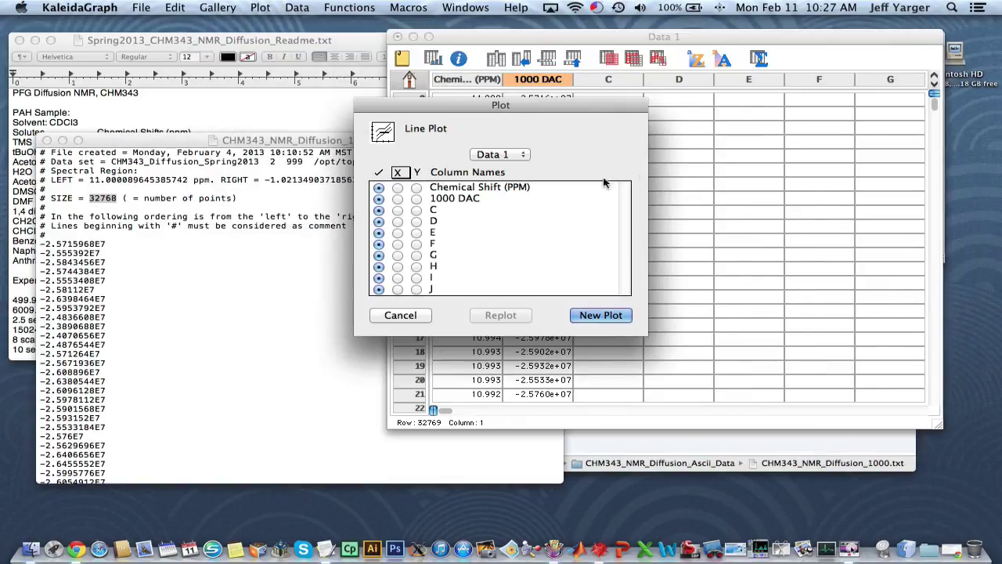
pyautogui.click(417, 200)
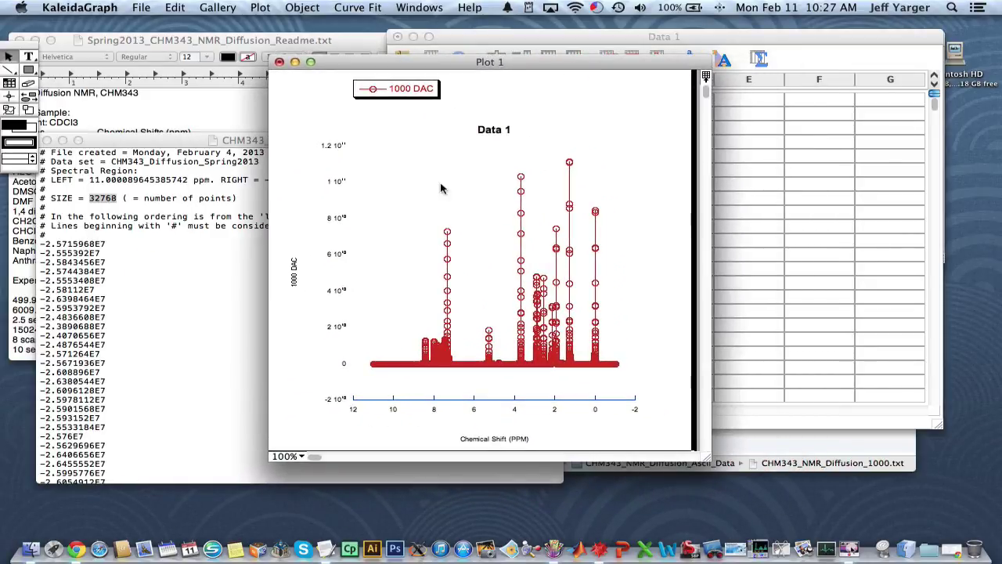
# Remove the 1000 DAC series' circle markers by choosing no symbol with marker size 0
pyautogui.click(373, 90)
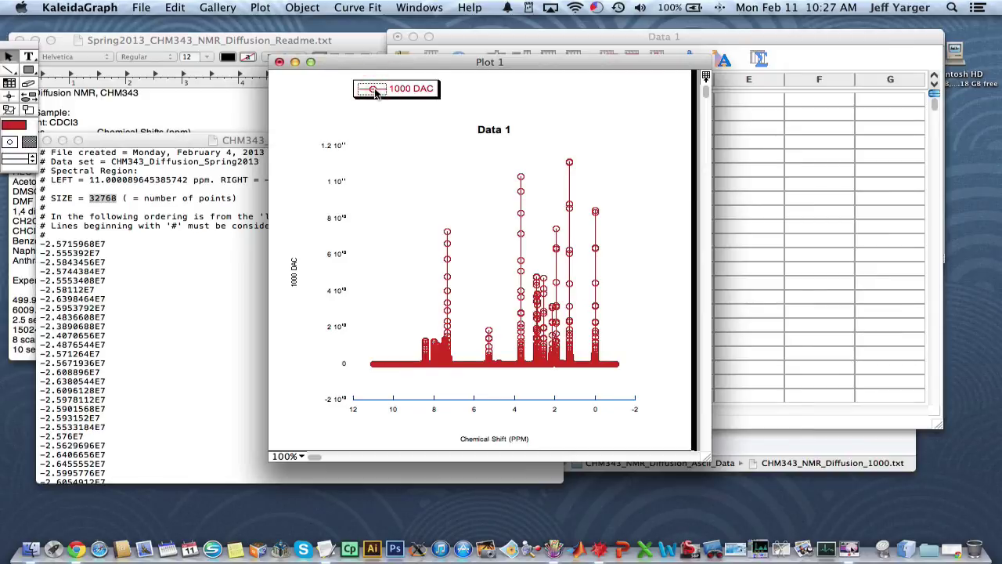
pyautogui.doubleClick(375, 91)
pyautogui.click(587, 152)
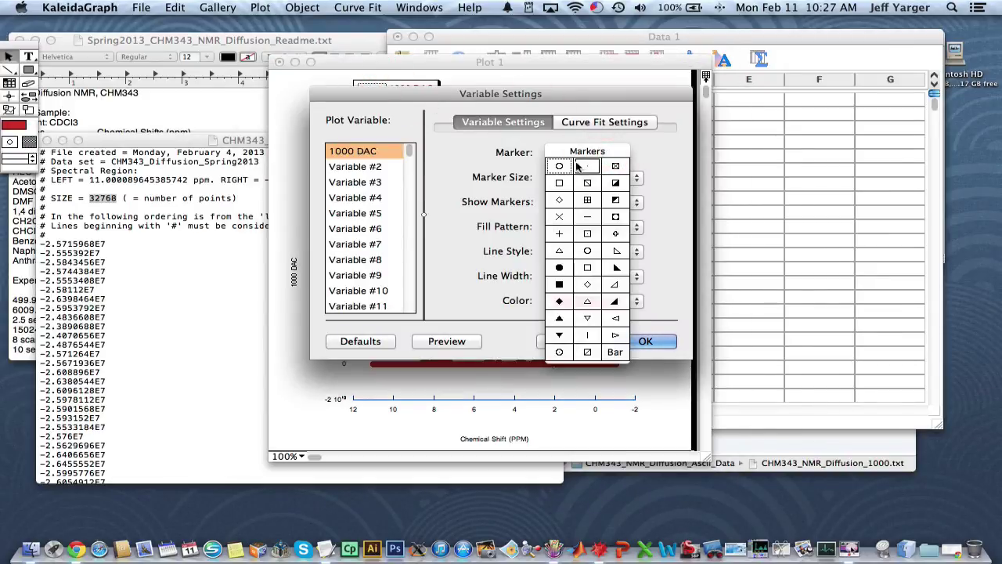
pyautogui.click(584, 166)
pyautogui.click(595, 177)
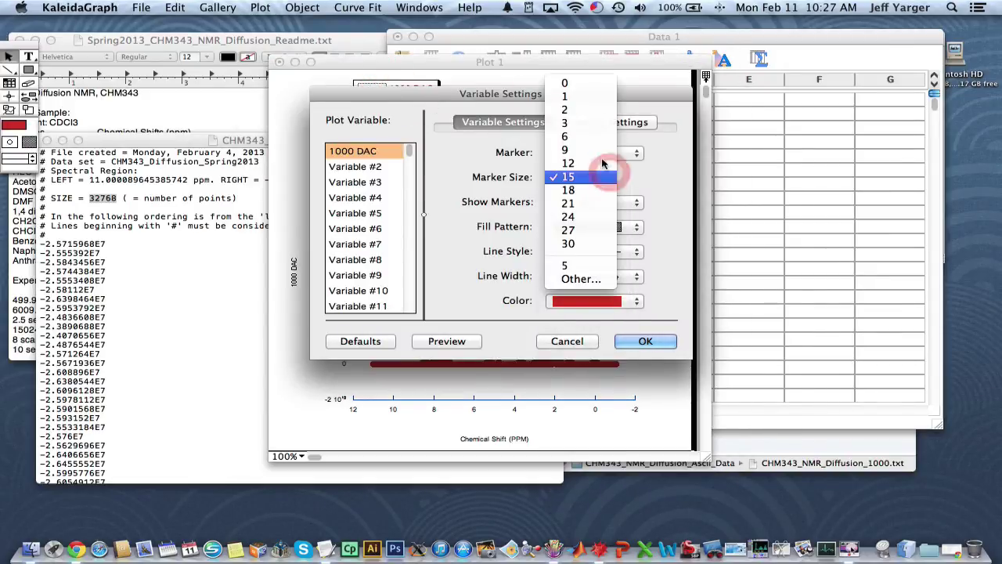
pyautogui.click(558, 82)
pyautogui.click(645, 341)
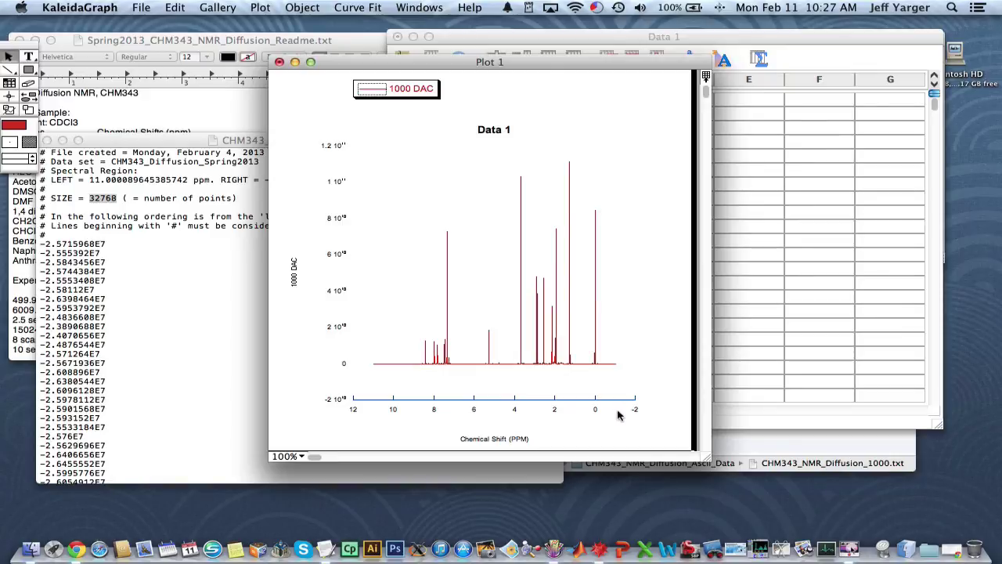
# Turn on Reverse Axis Direction for the Chemical Shift (PPM) x-axis, so it runs 12 to -2
pyautogui.doubleClick(514, 402)
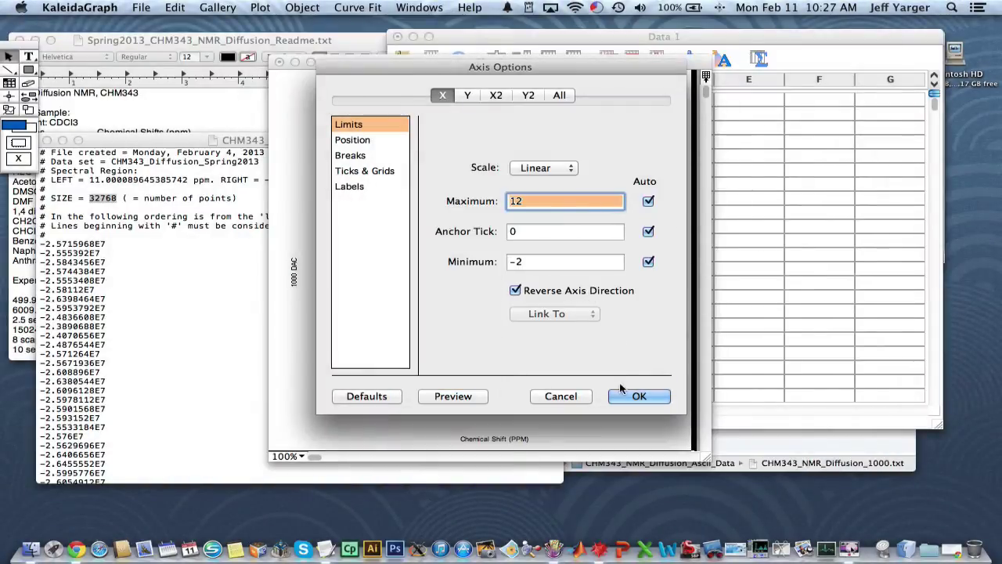
pyautogui.click(628, 397)
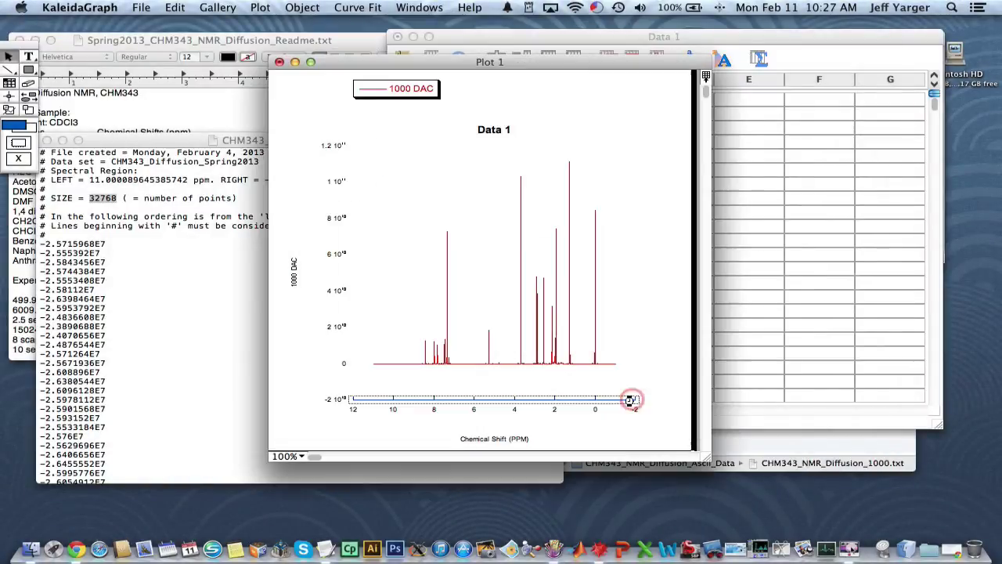